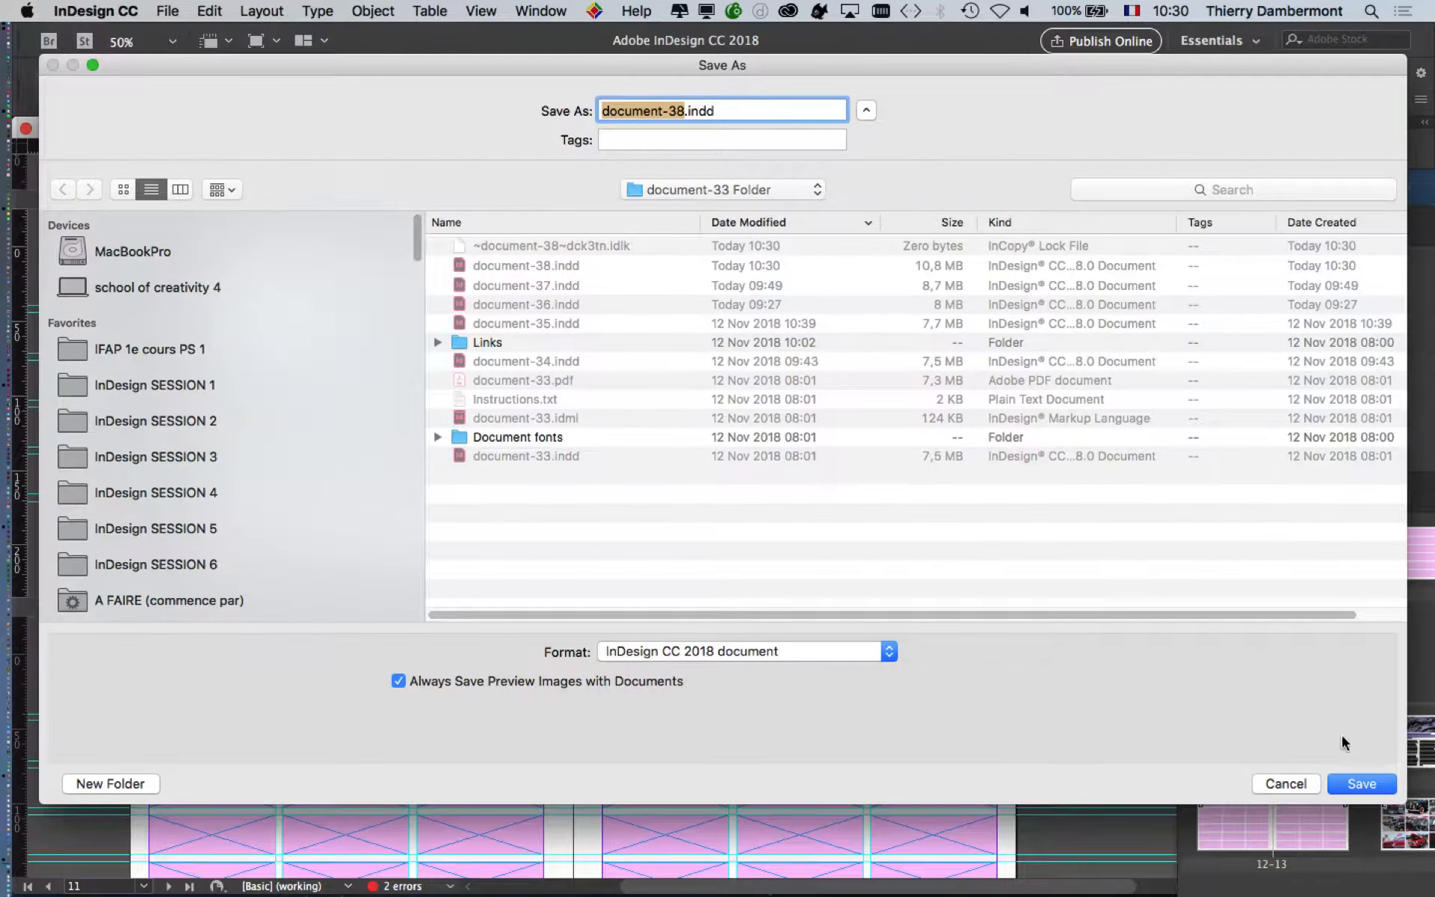
# - Cancel the Save As dialog and copy the giraffe close-up from inside the upper frame of the spread's second page
pyautogui.click(1292, 783)
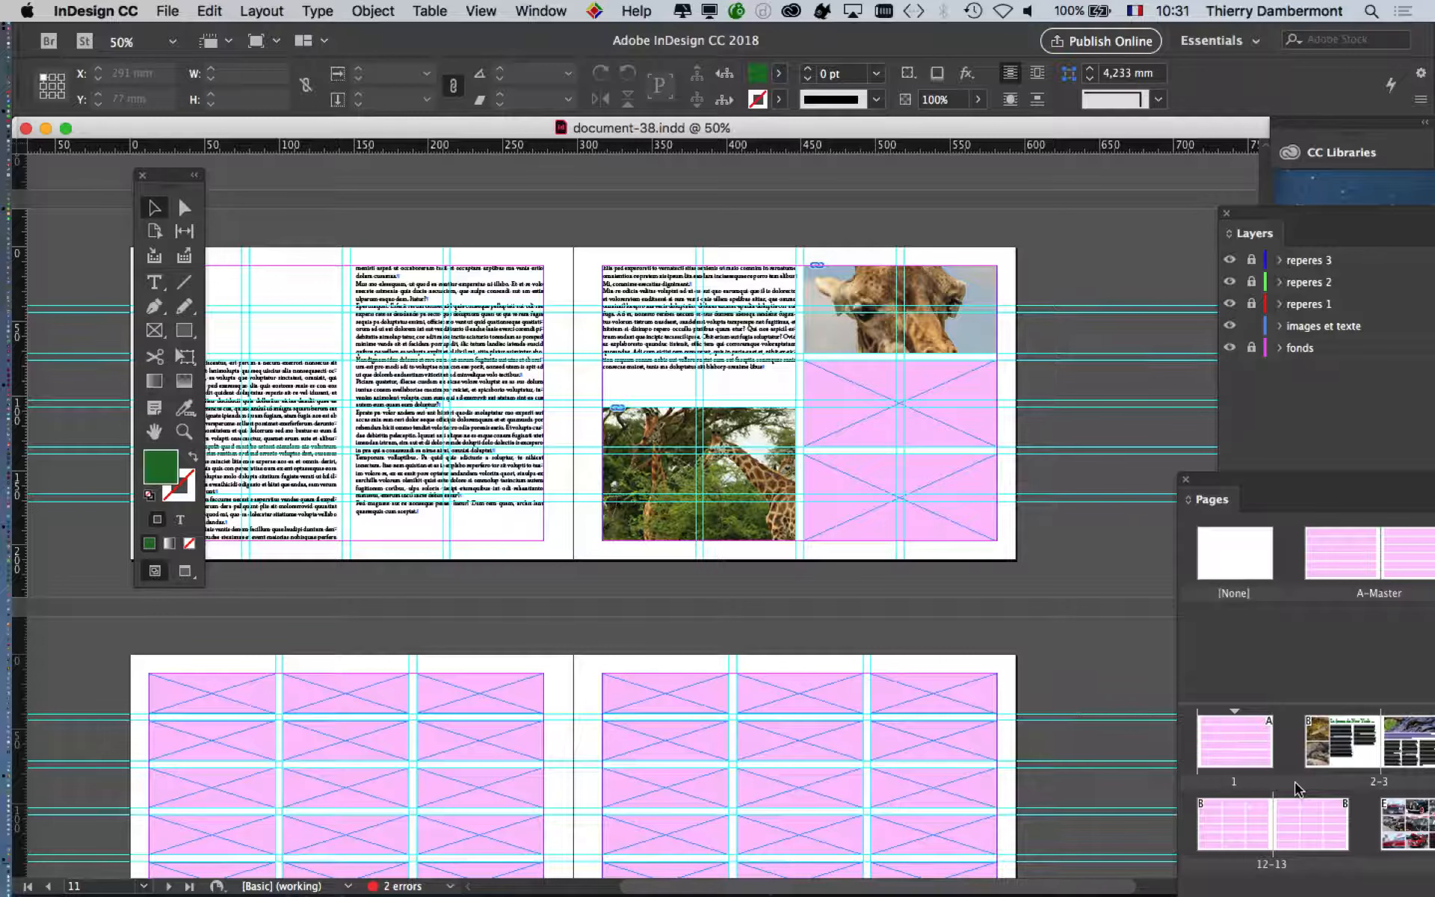
pyautogui.scroll(2, 1036, 366)
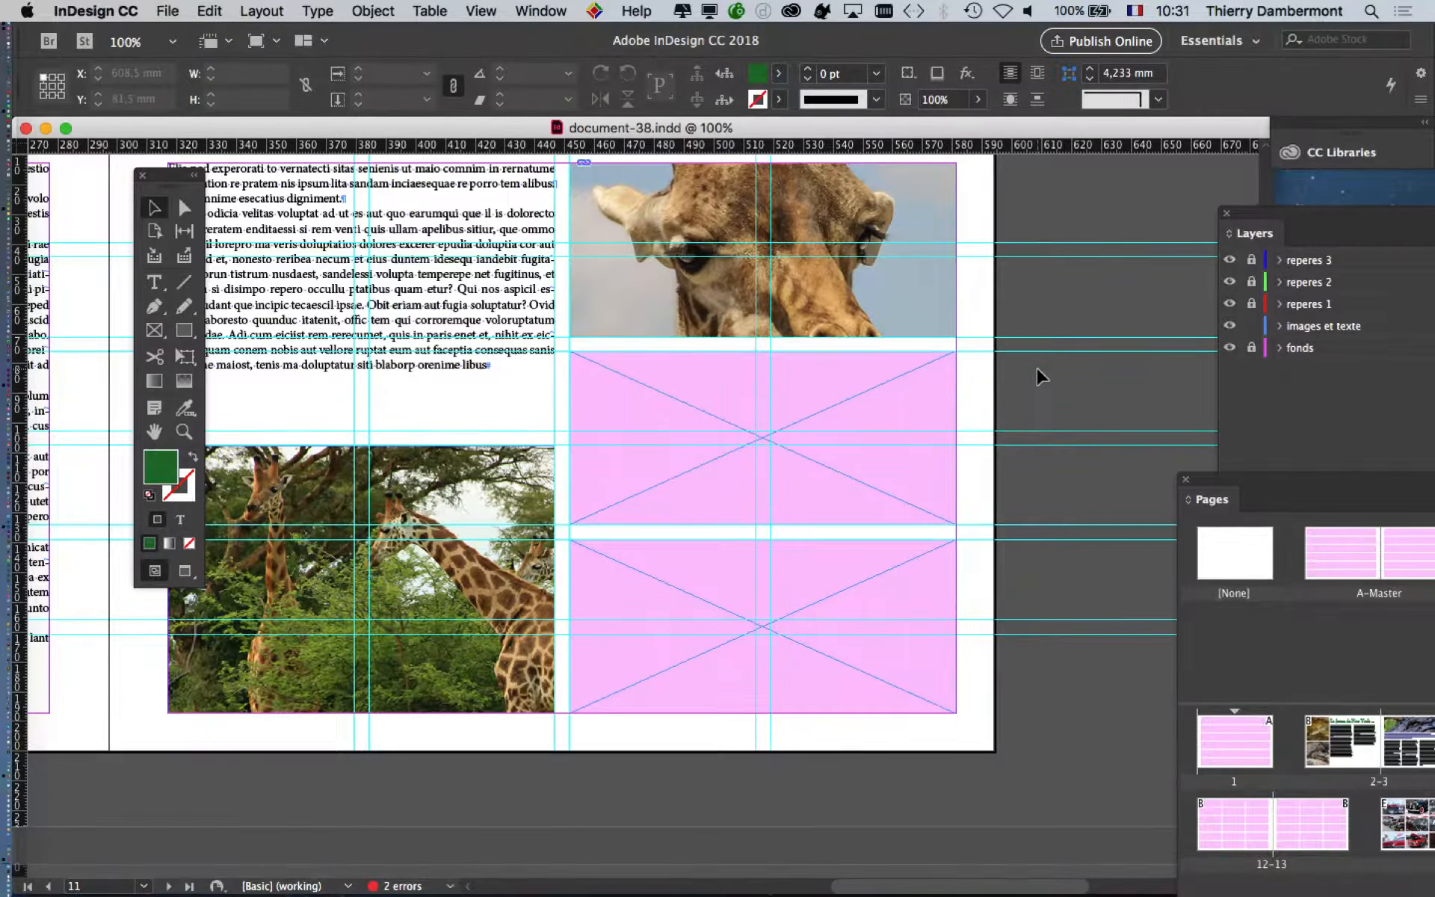
pyautogui.scroll(2, 799, 314)
pyautogui.hscroll(1, 799, 314)
pyautogui.click(793, 353)
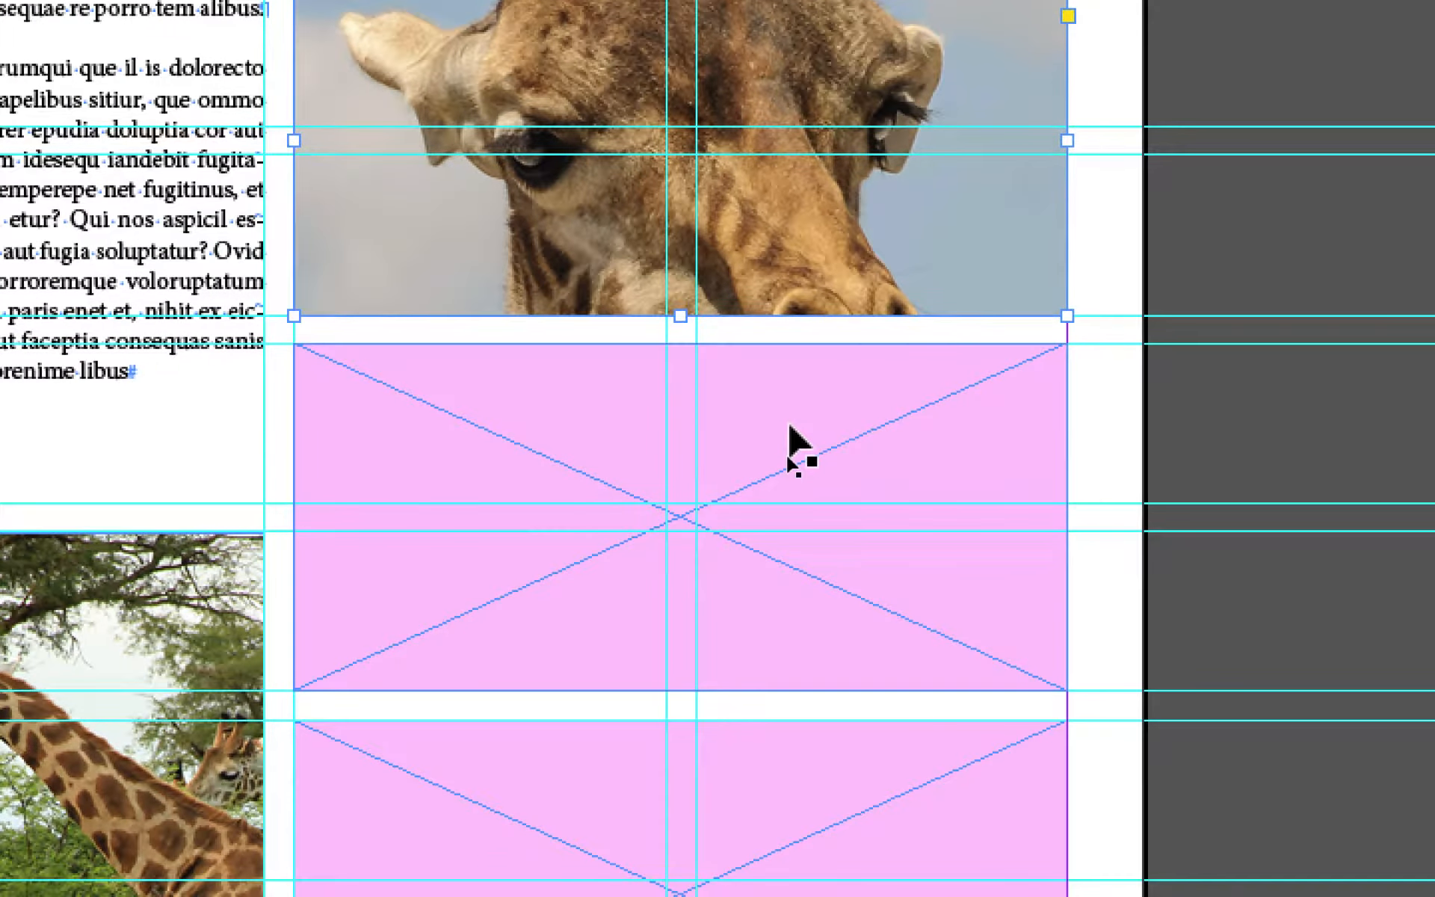
pyautogui.click(791, 430)
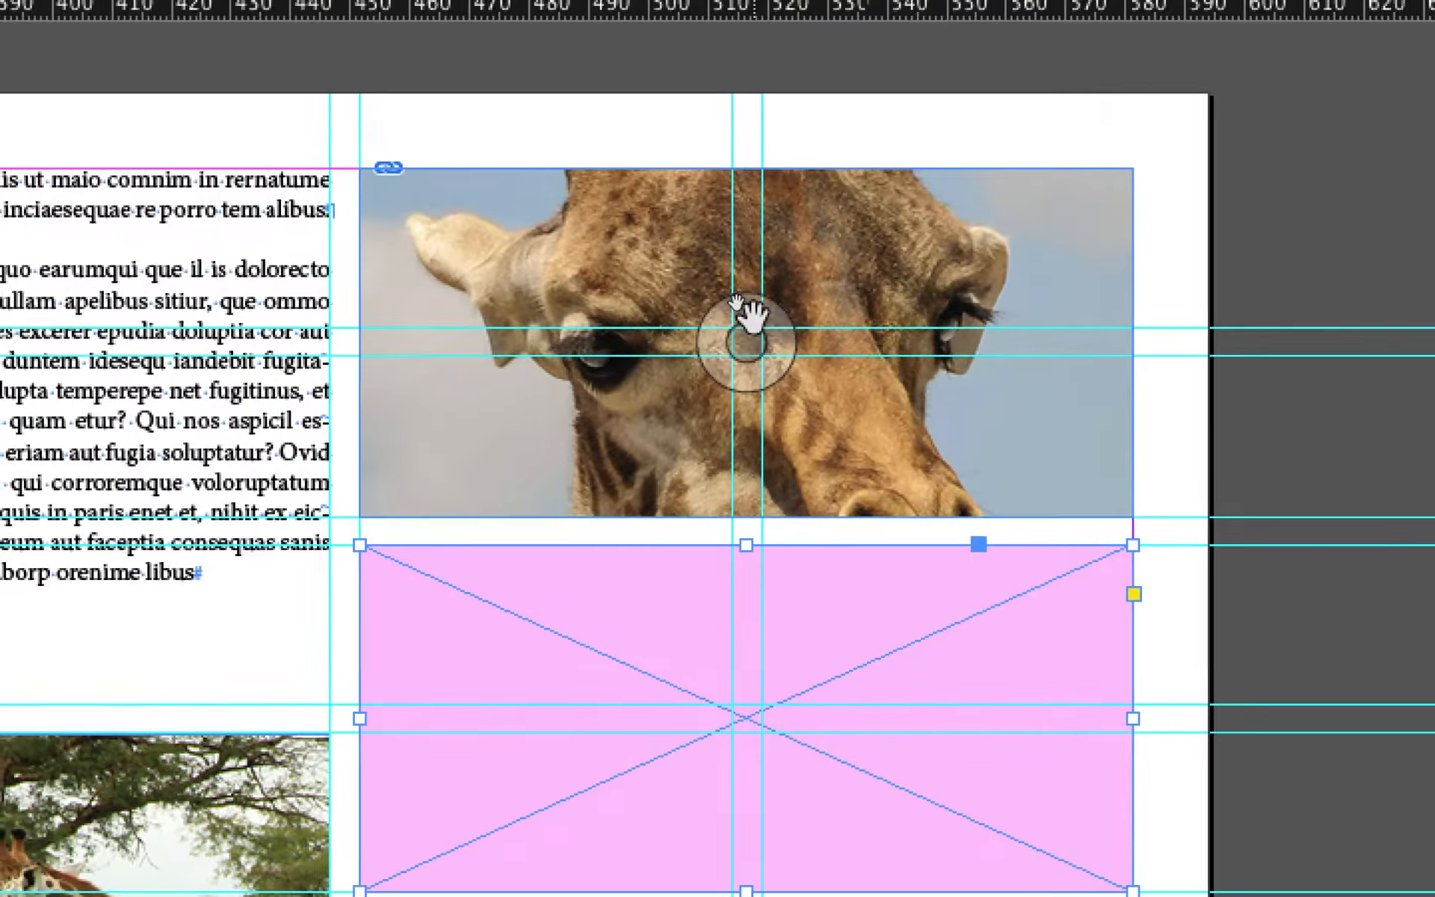
pyautogui.click(680, 138)
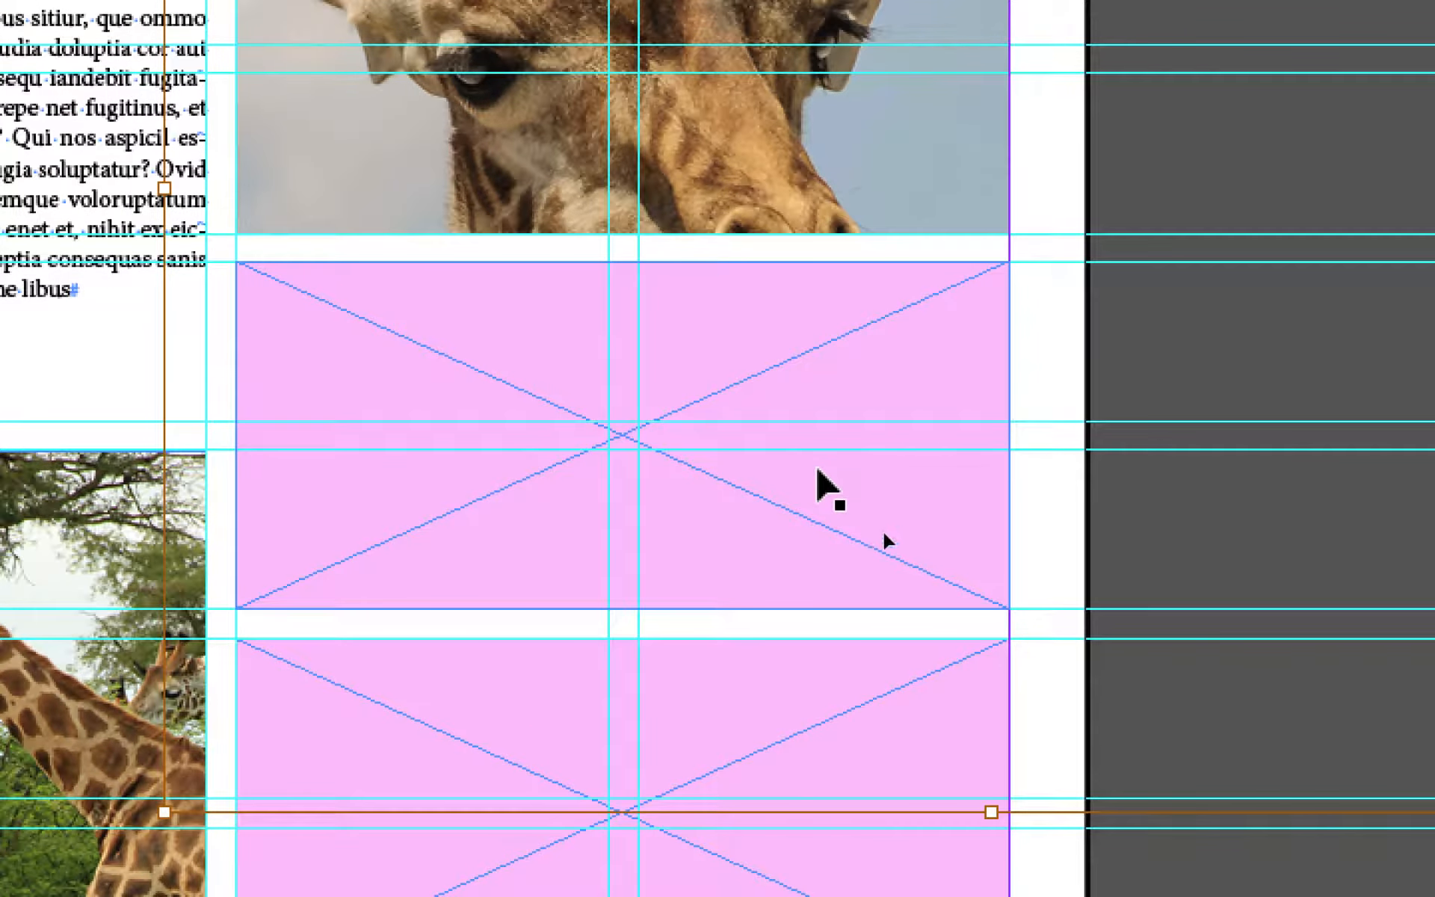
pyautogui.click(817, 471)
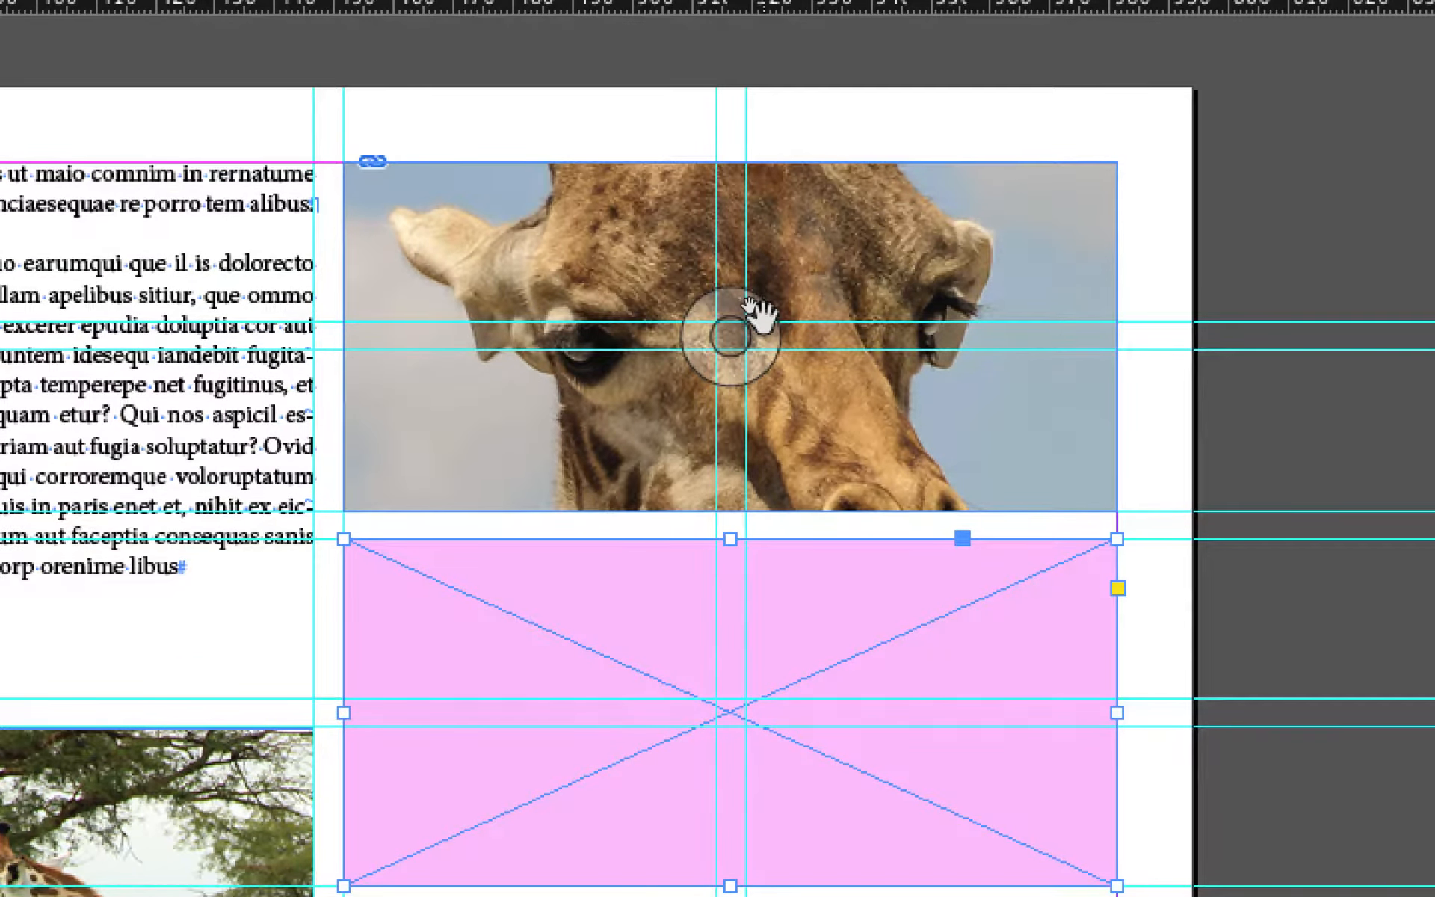
pyautogui.click(753, 315)
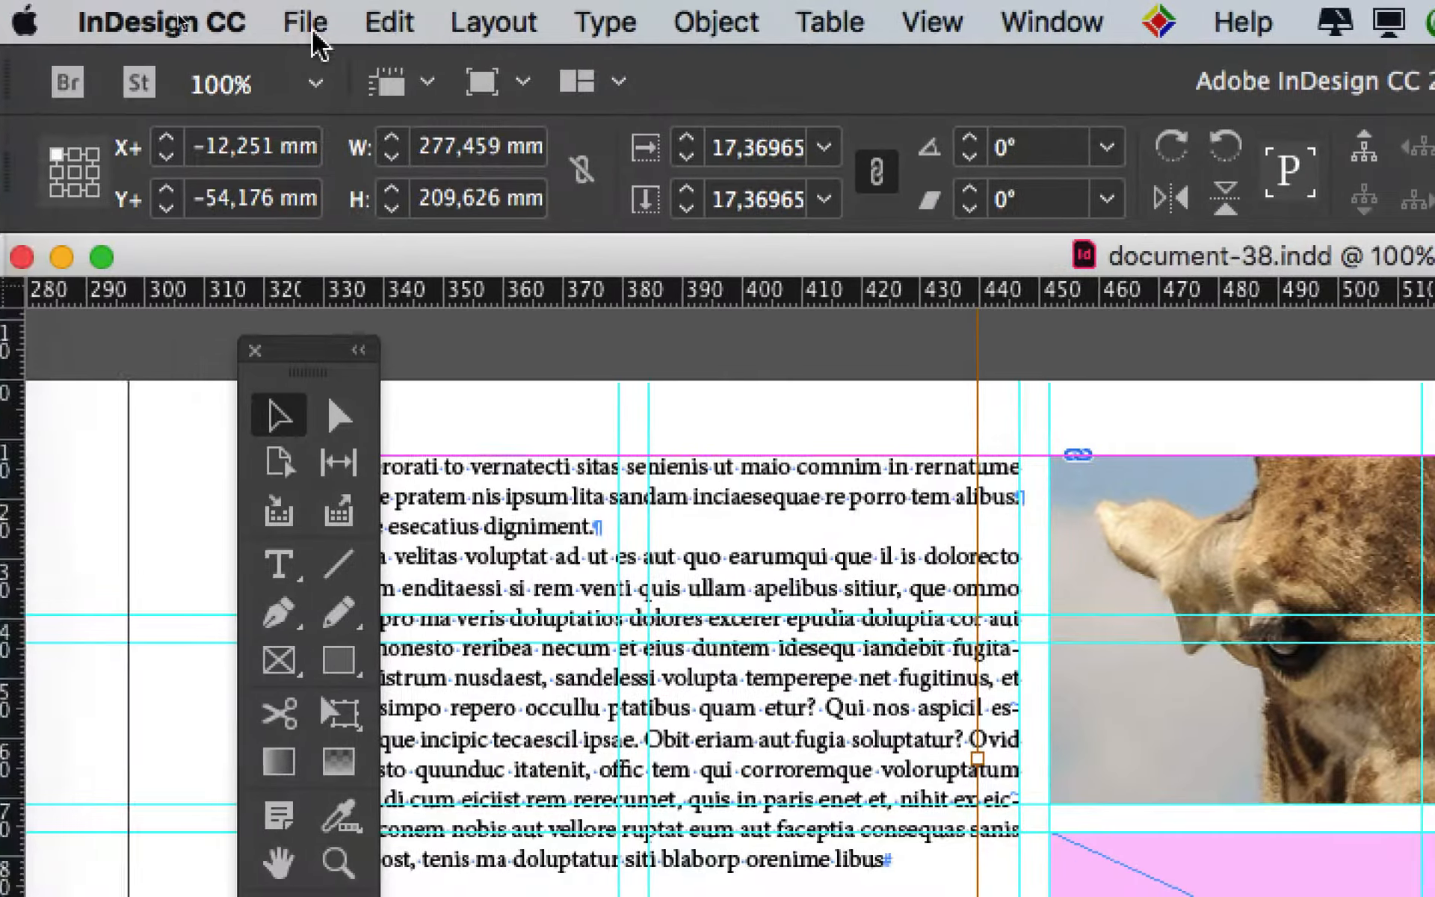
pyautogui.click(343, 25)
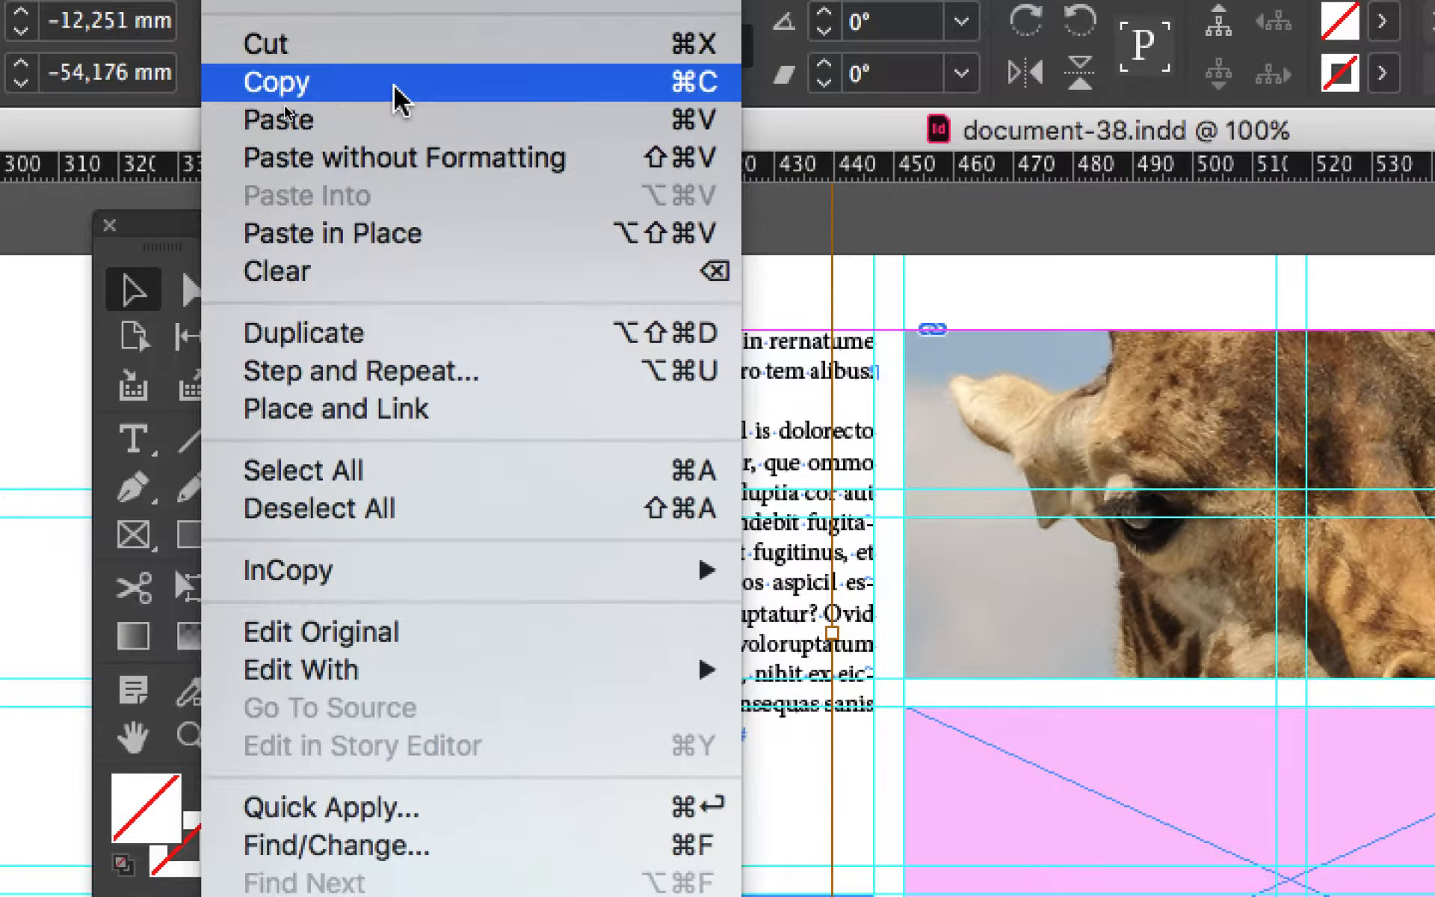
pyautogui.click(467, 149)
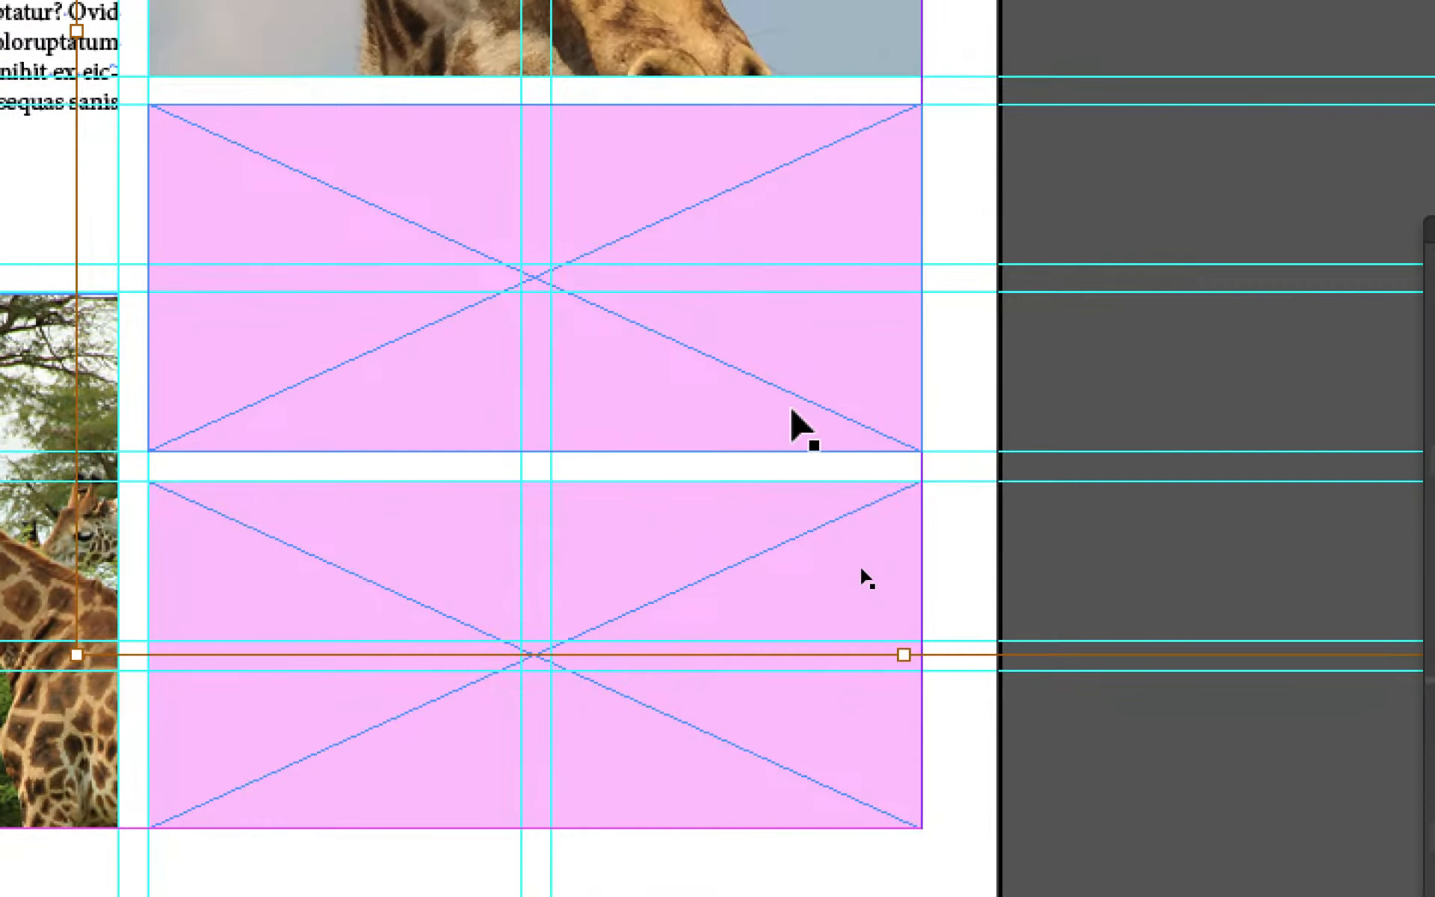
# - Paste the copied giraffe image into the empty middle frame beneath the original picture
pyautogui.click(794, 415)
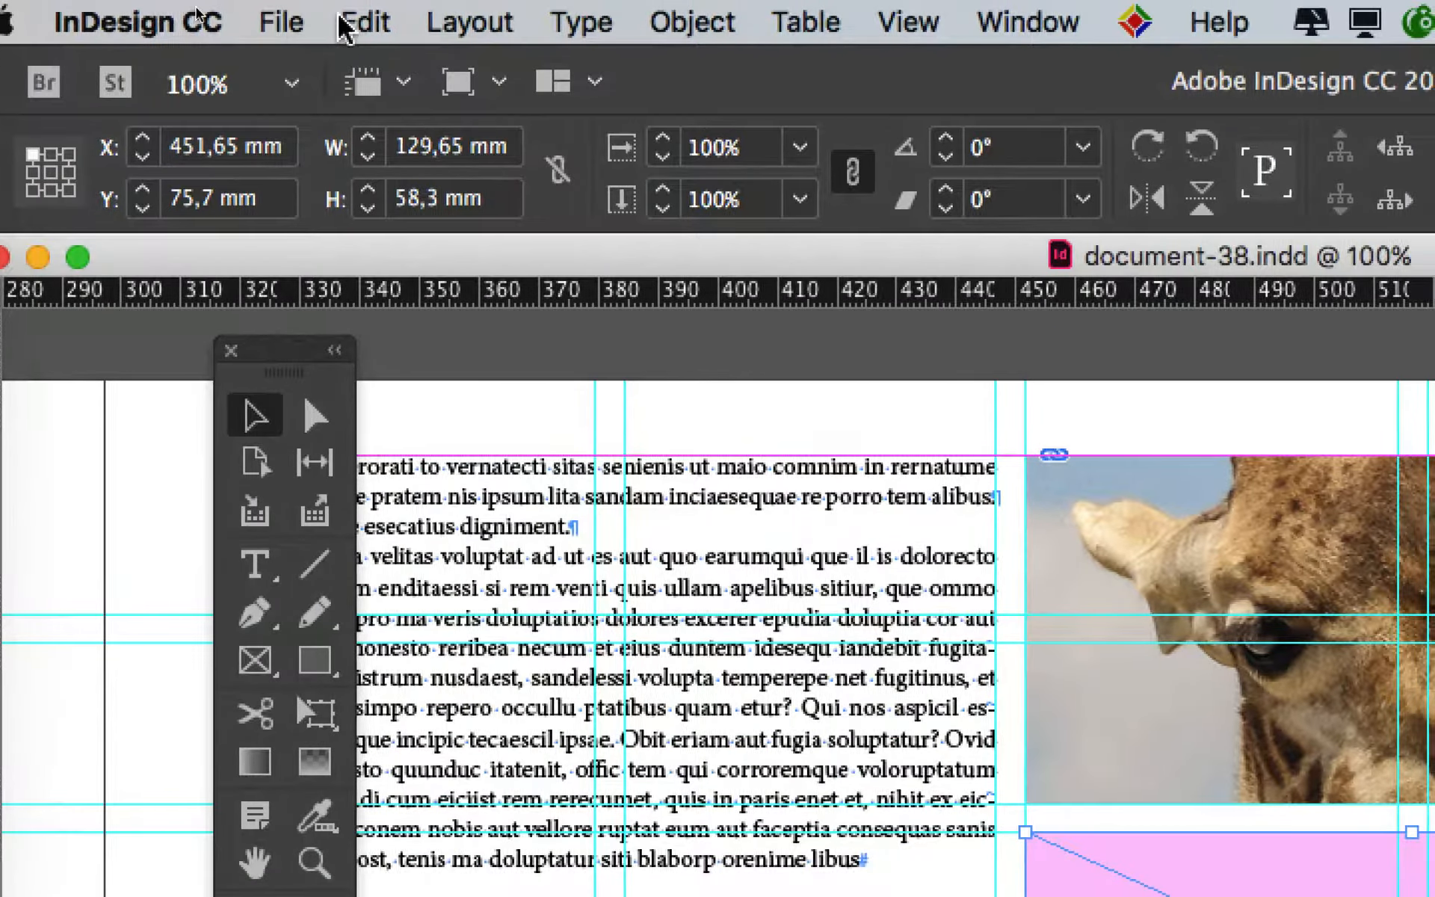
pyautogui.click(342, 25)
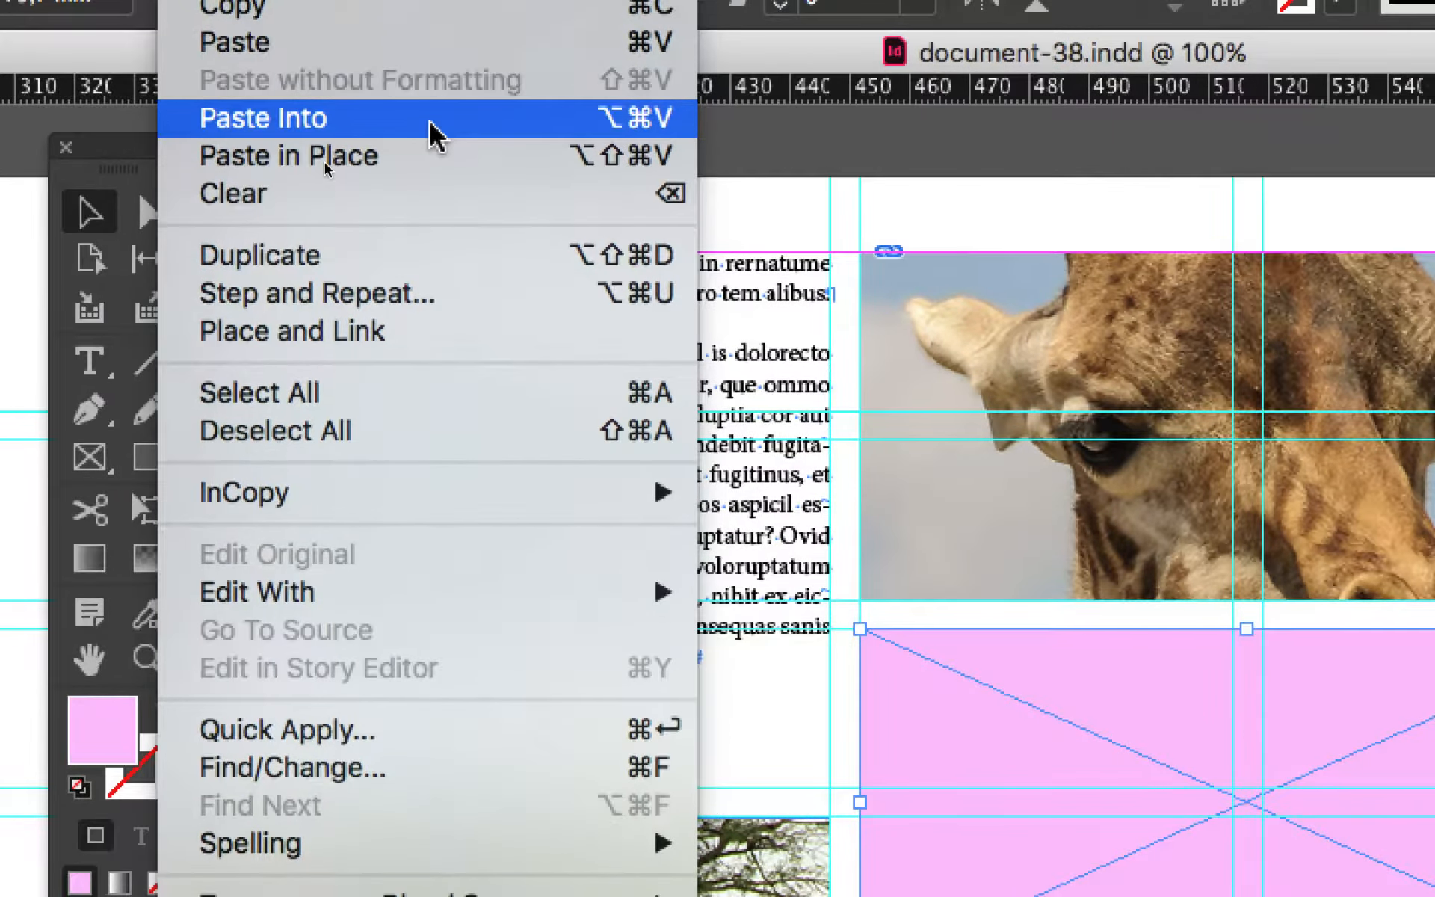
pyautogui.click(431, 120)
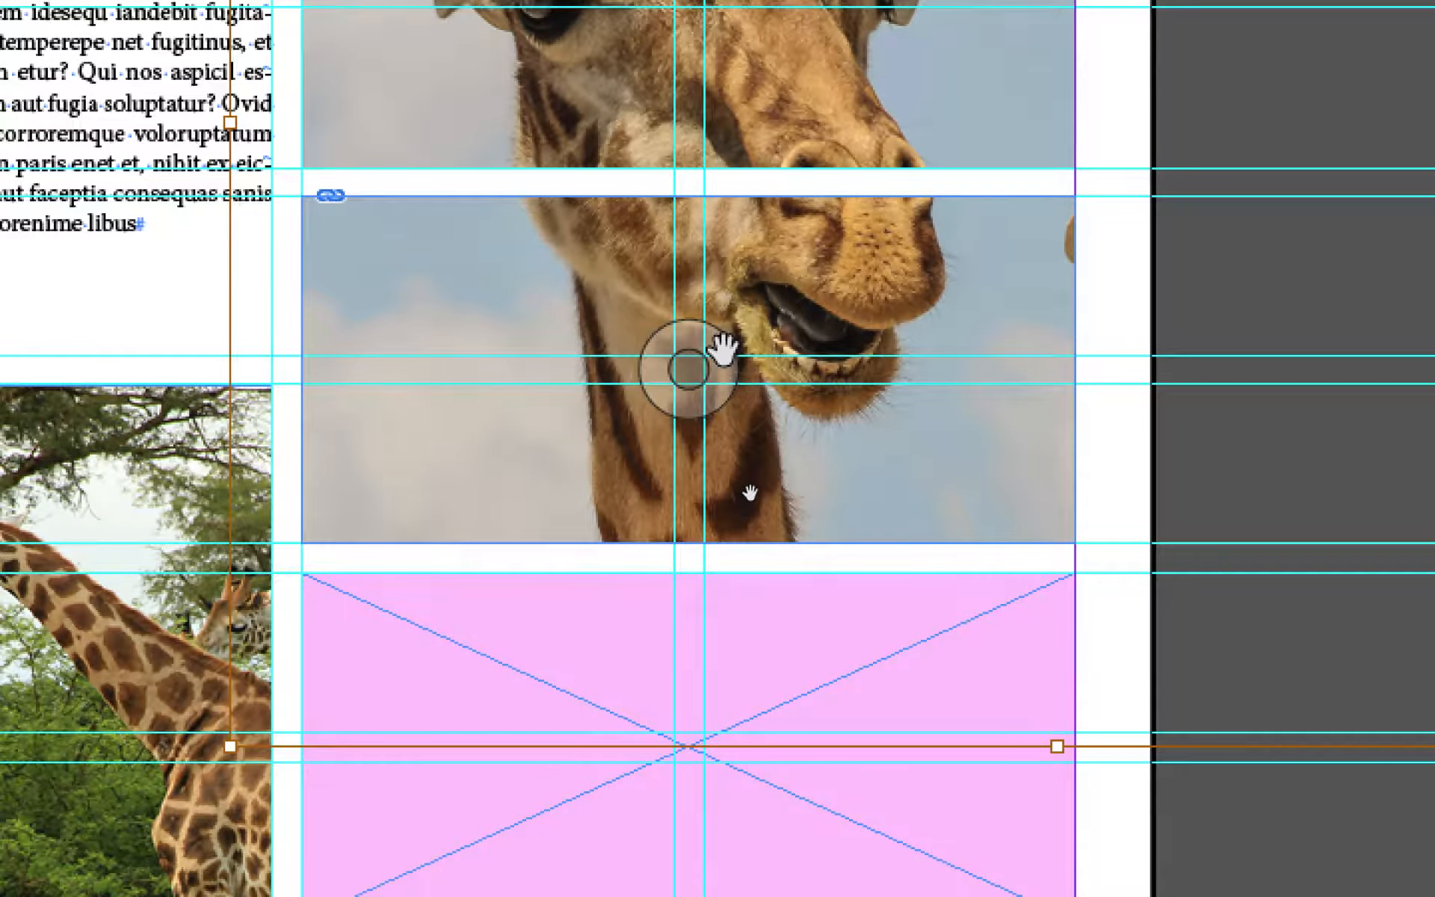
# - Move the image down inside the middle frame to X -12,251 mm, Y -52,043 mm so the head is cropped like the picture above
pyautogui.moveTo(722, 345); pyautogui.dragTo(721, 472)
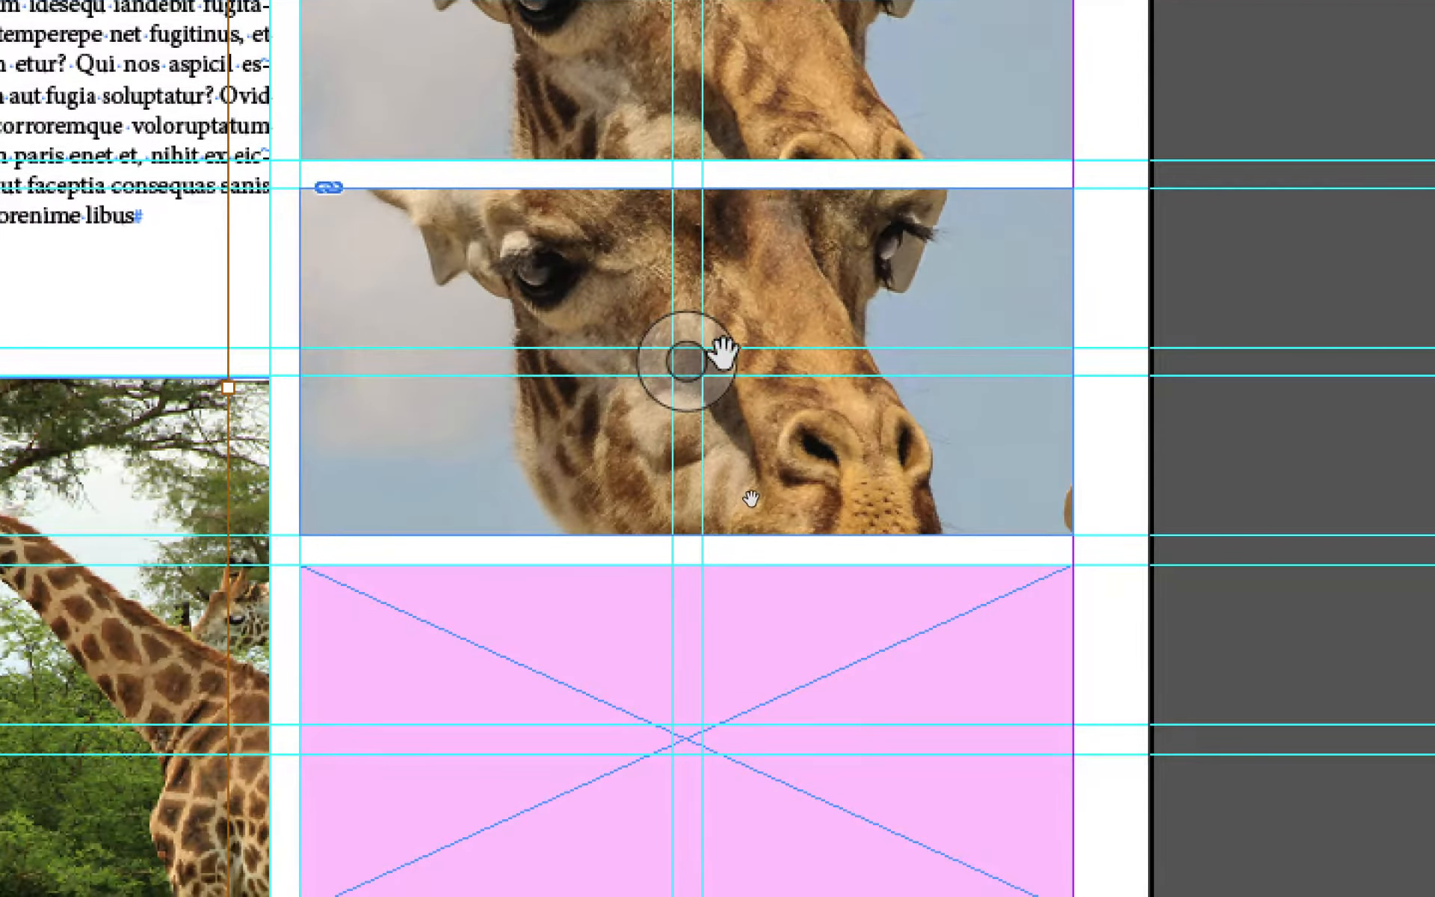
pyautogui.moveTo(722, 352); pyautogui.dragTo(723, 384)
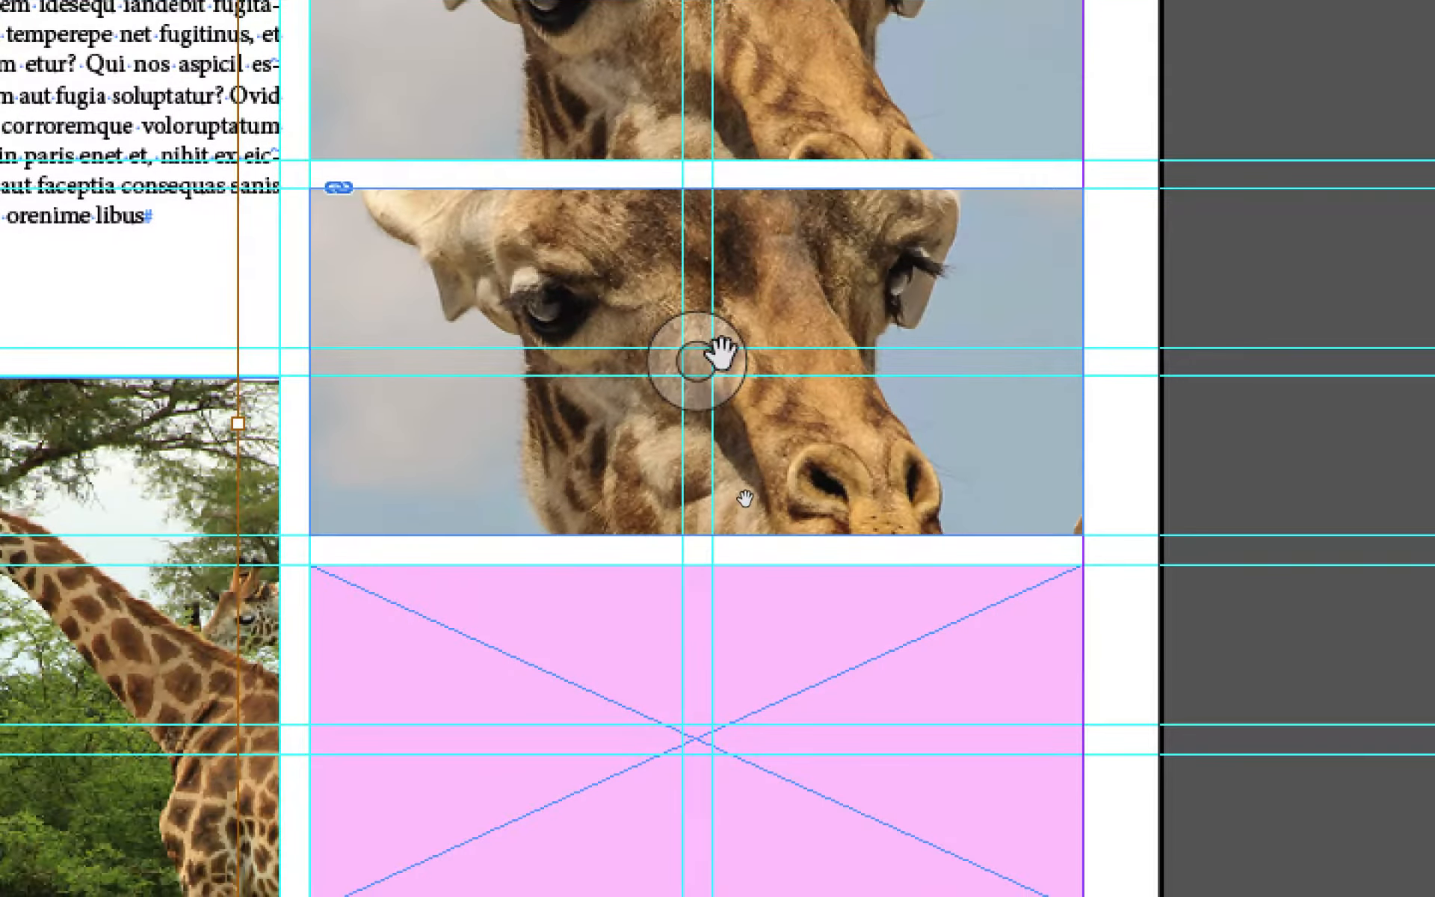
pyautogui.moveTo(776, 568)
pyautogui.mouseDown()
pyautogui.moveTo(776, 555)
pyautogui.moveTo(776, 598)
pyautogui.mouseUp()
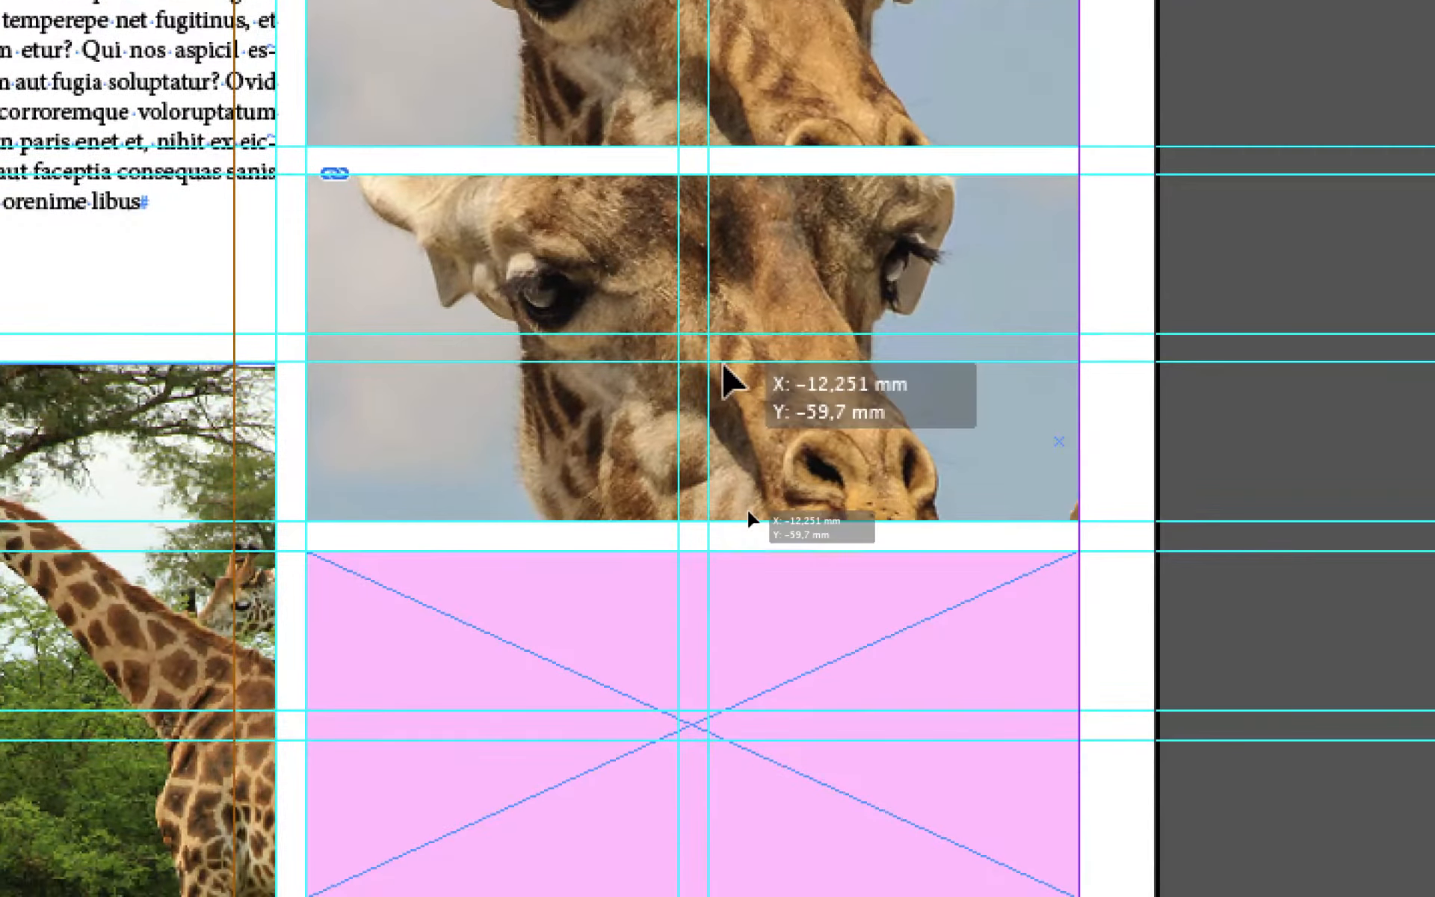
pyautogui.moveTo(722, 365); pyautogui.dragTo(701, 385)
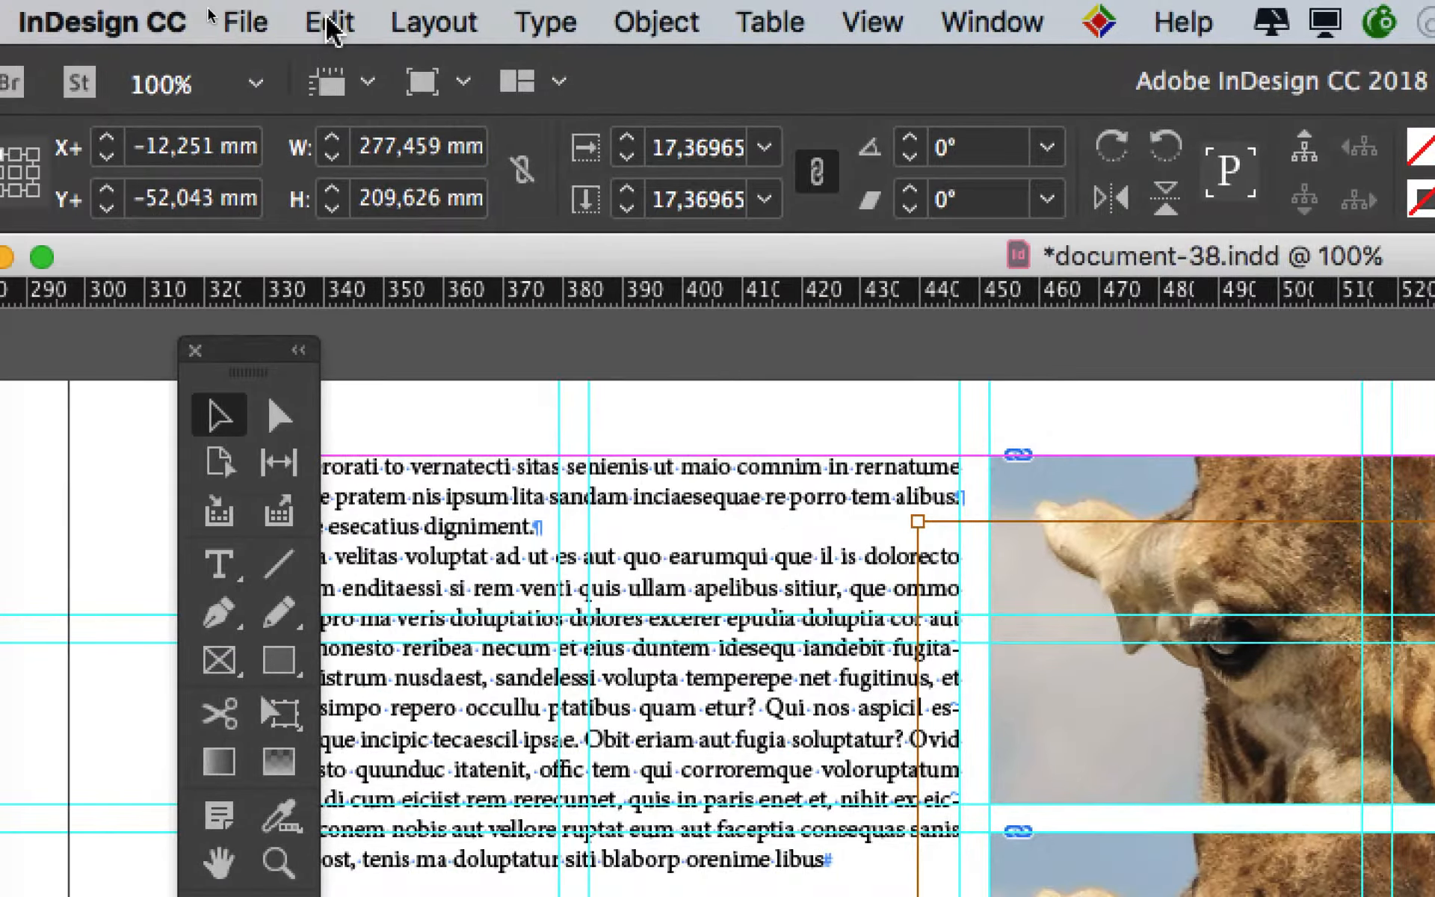
# - Copy the repositioned image from the middle frame and paste it into the empty bottom frame
pyautogui.click(228, 20)
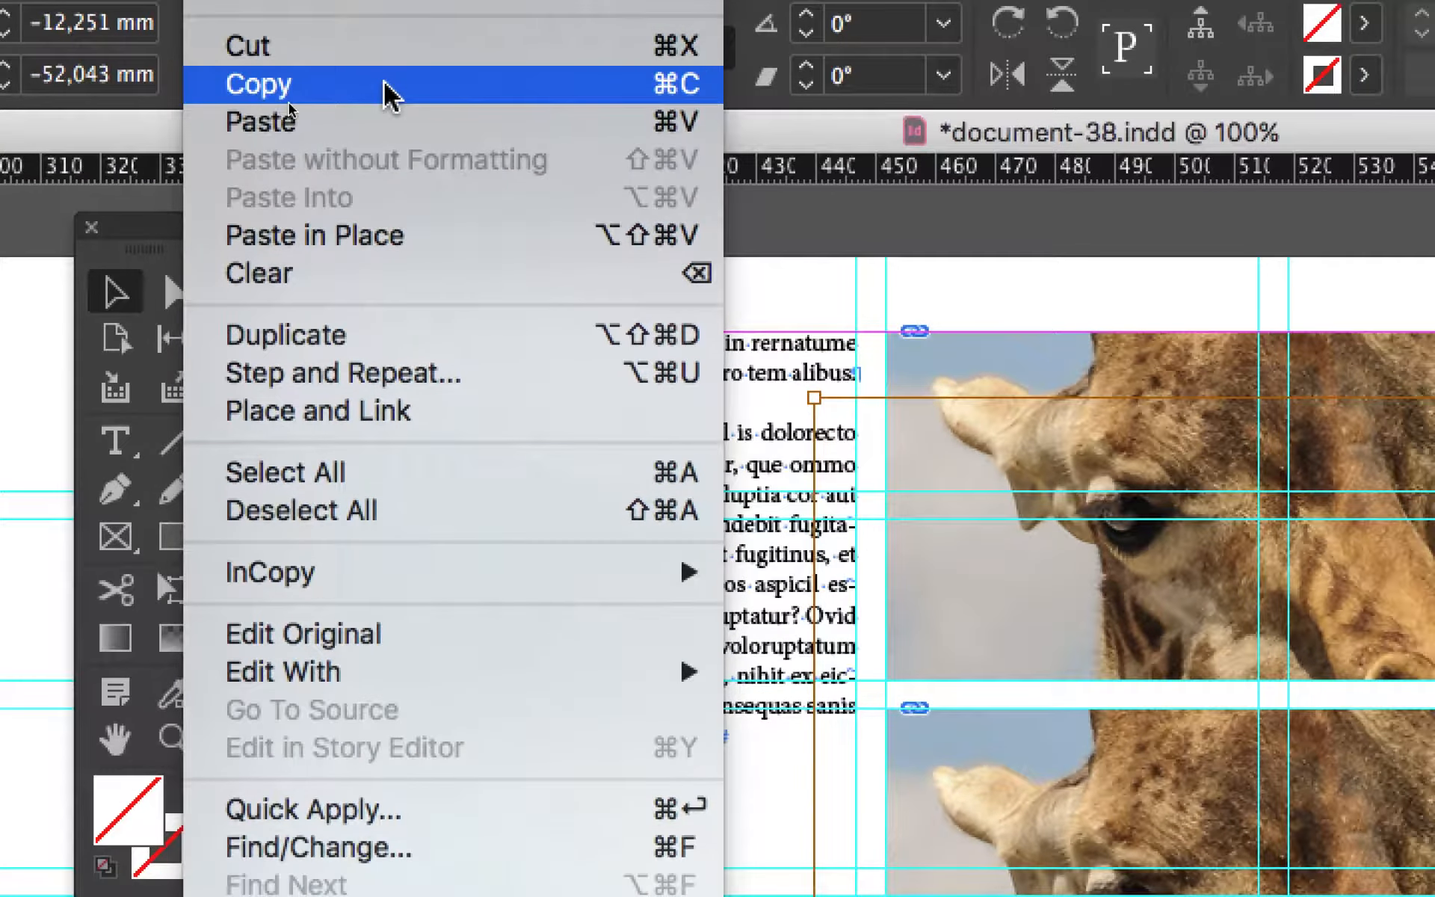
pyautogui.click(352, 86)
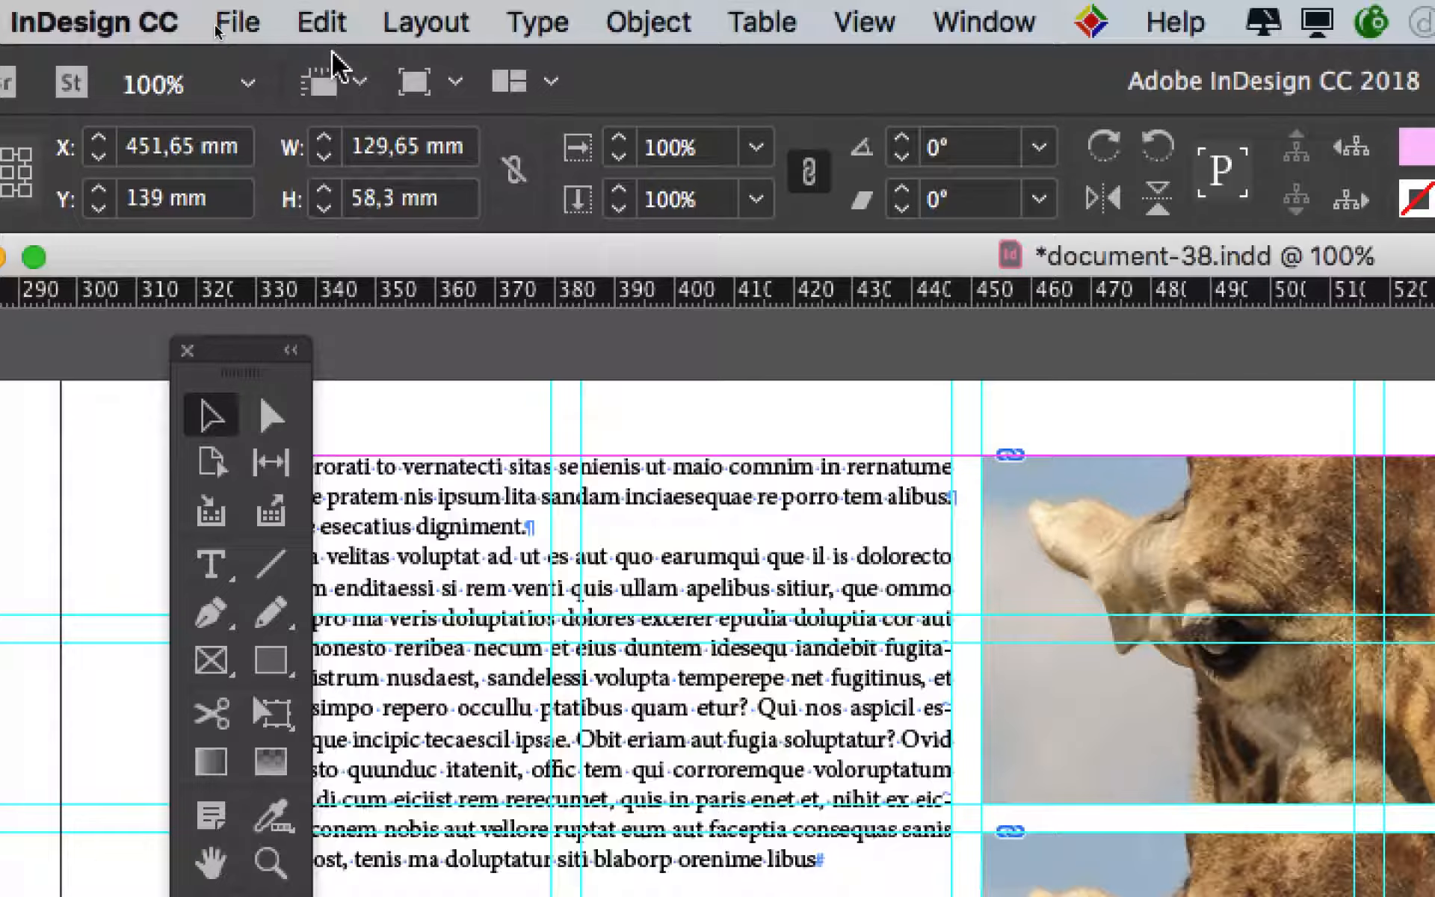
pyautogui.click(322, 21)
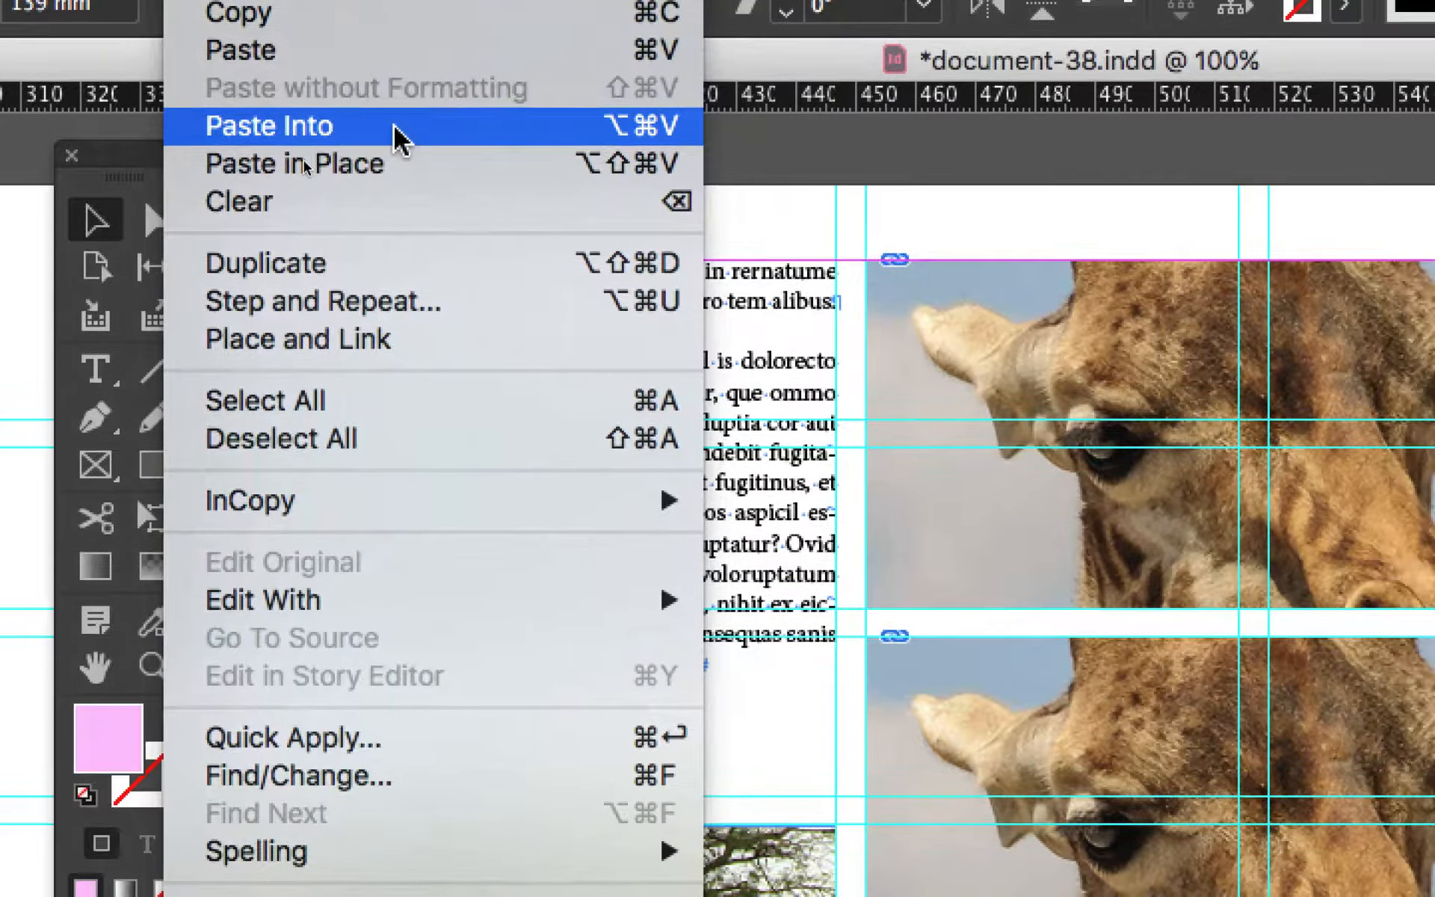
pyautogui.click(394, 126)
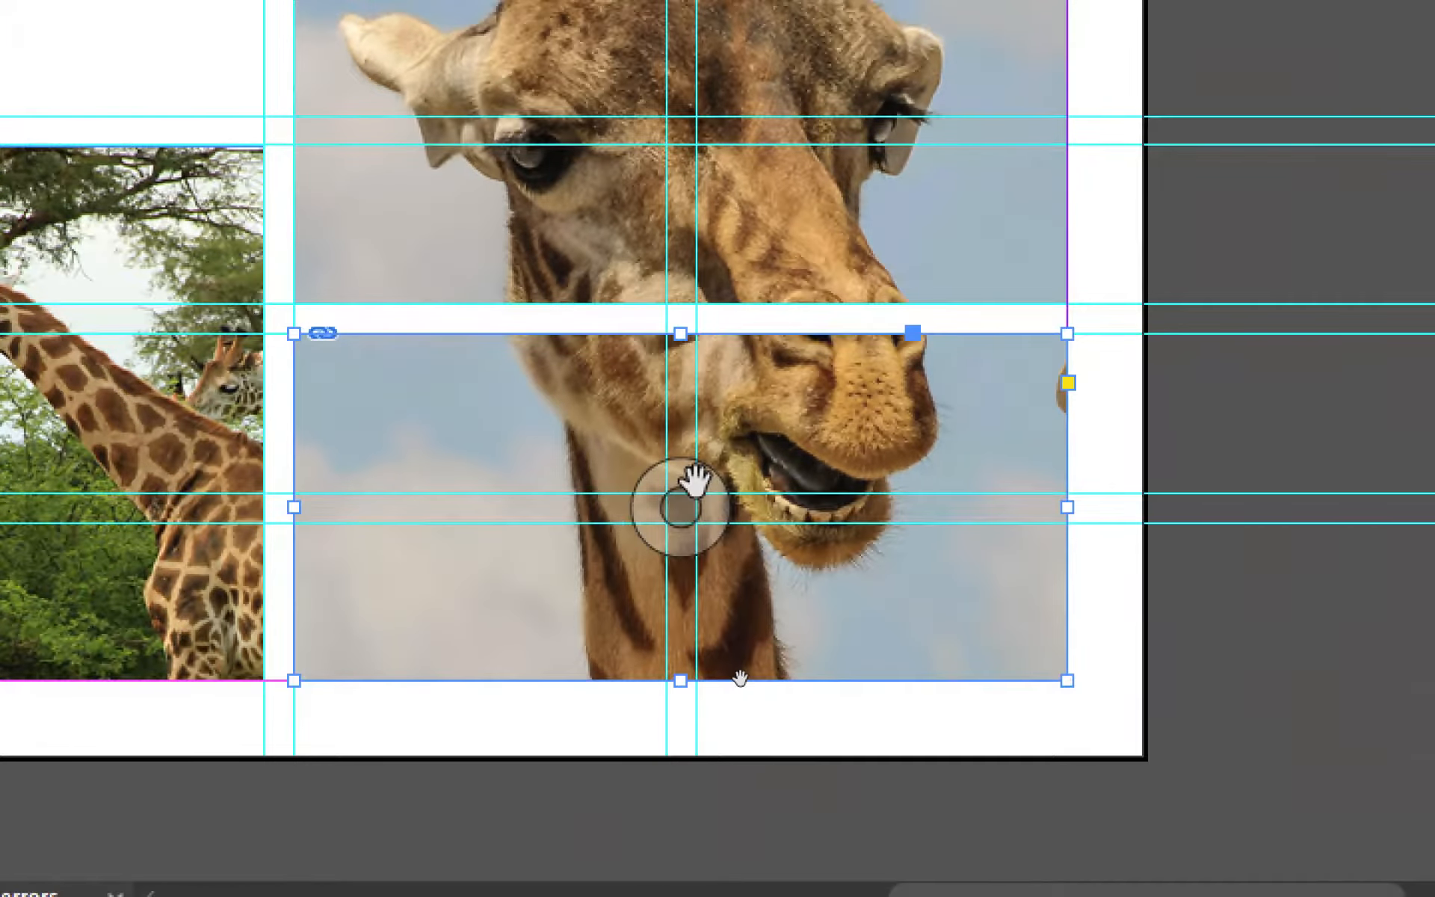
# - Move the image down inside the bottom frame to X -12,251 mm, Y -53,25 mm so its crop matches the two above
pyautogui.moveTo(770, 497); pyautogui.dragTo(785, 552)
pyautogui.moveTo(695, 523); pyautogui.dragTo(652, 655)
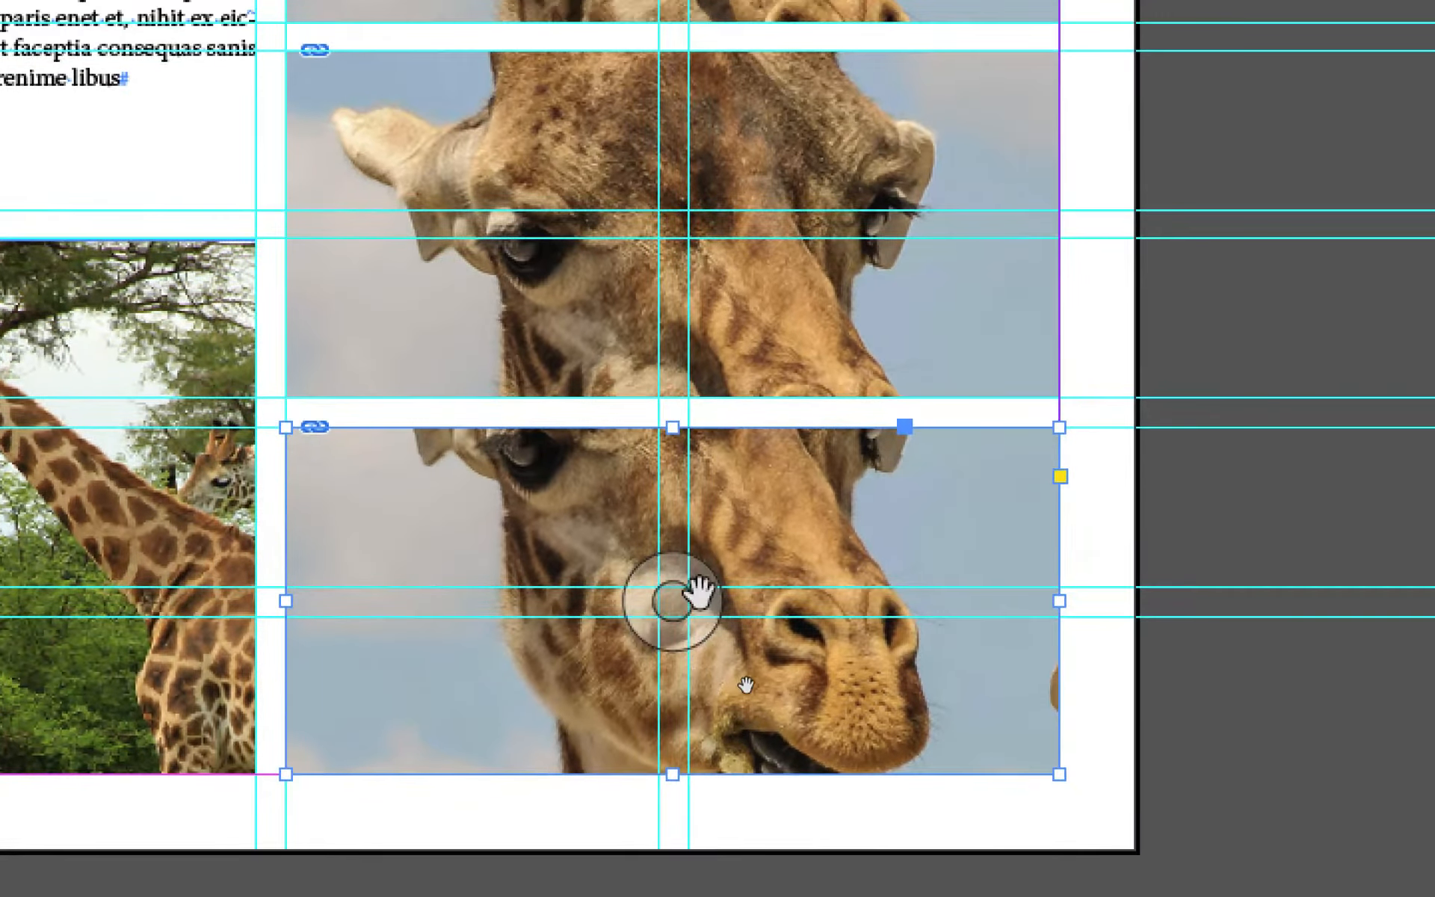
pyautogui.moveTo(699, 592); pyautogui.dragTo(697, 659)
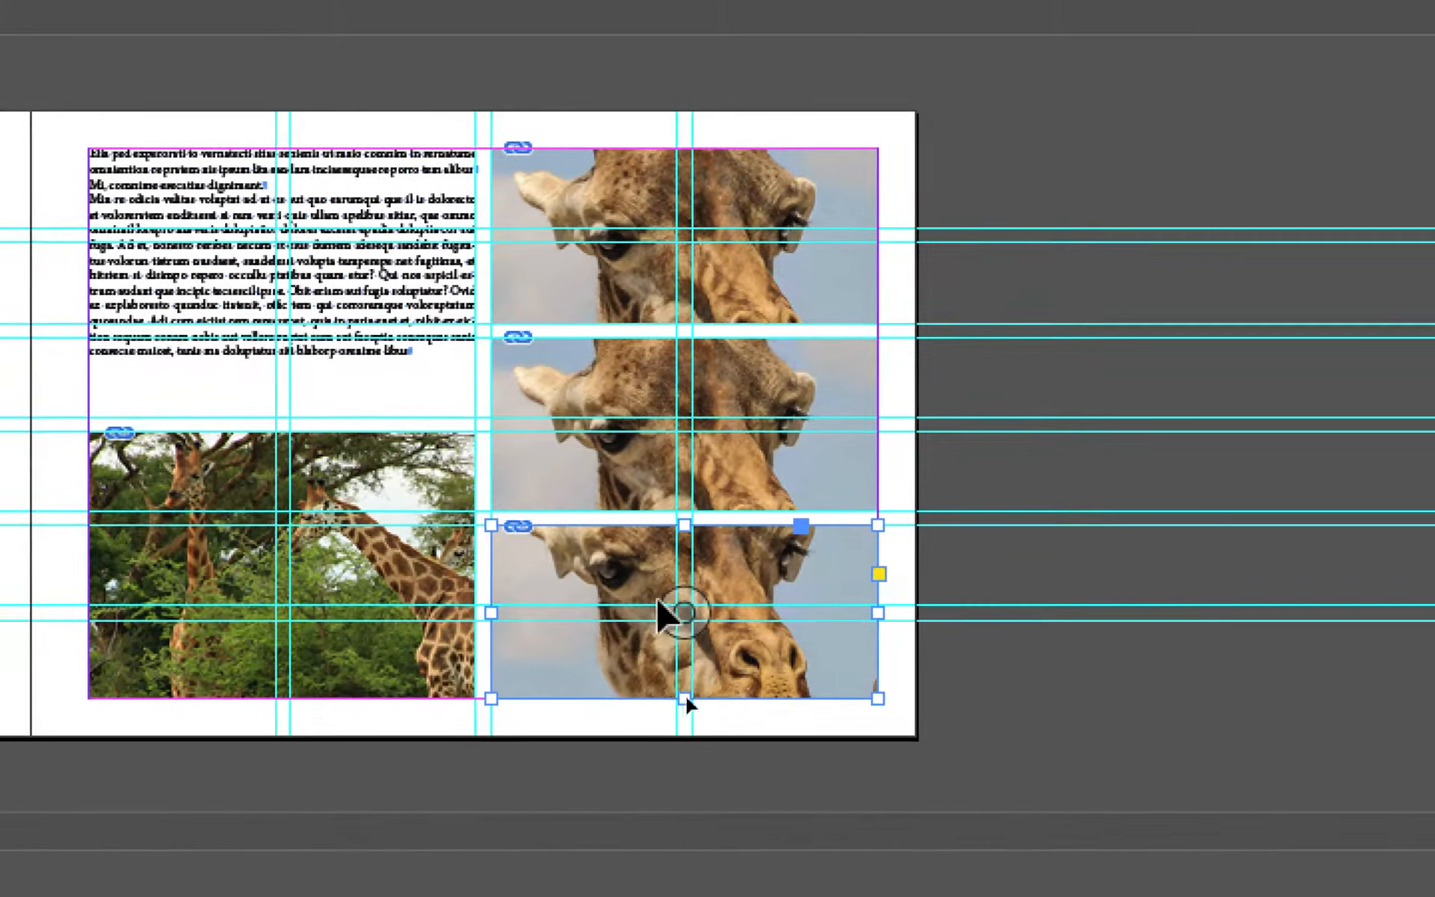
pyautogui.click(515, 534)
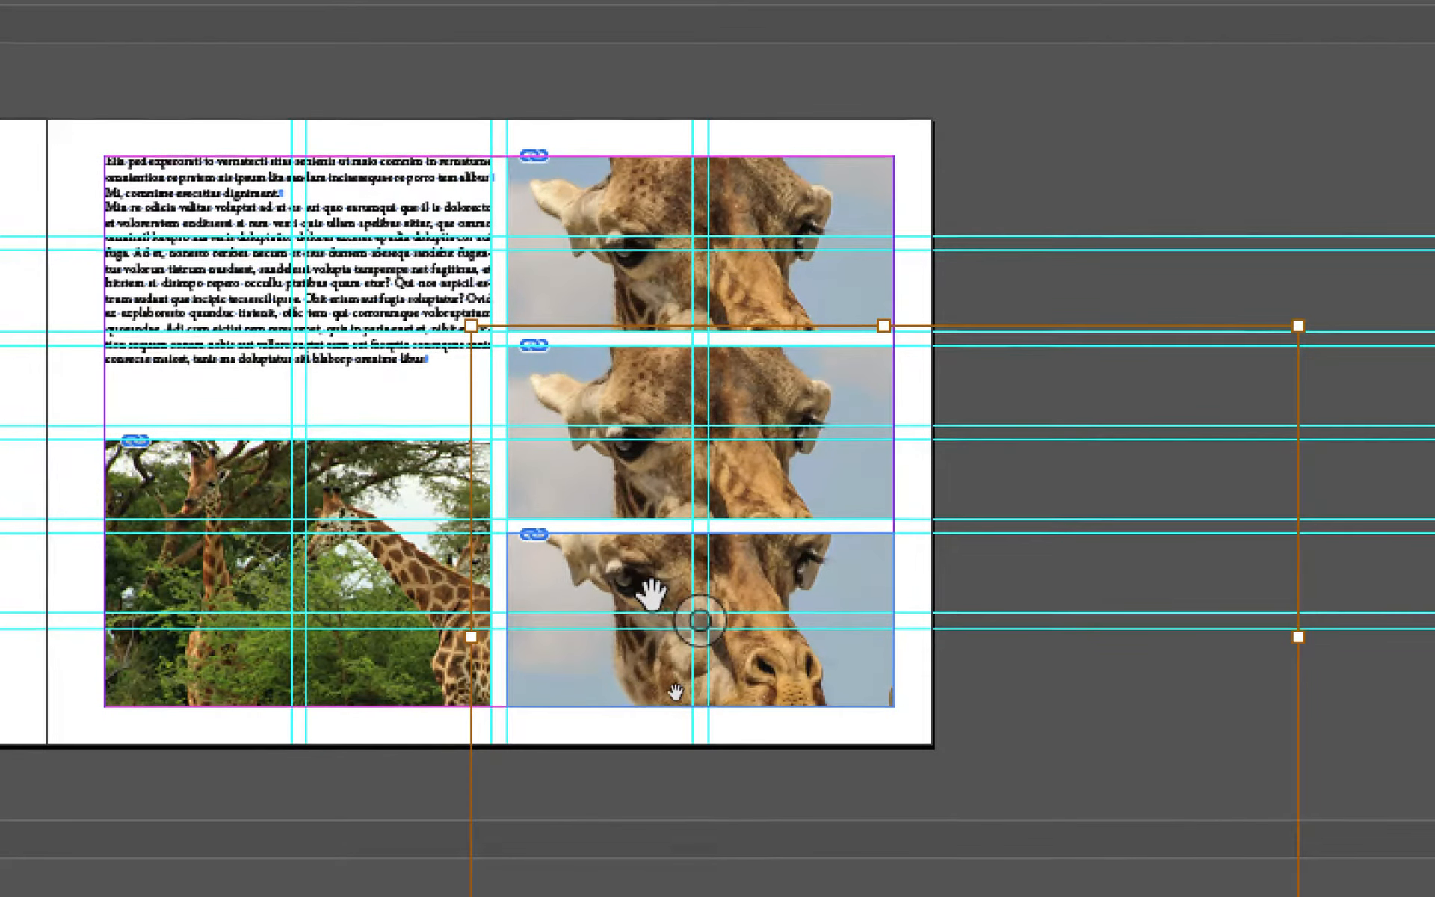
pyautogui.moveTo(653, 593)
pyautogui.mouseDown()
pyautogui.moveTo(657, 618)
pyautogui.moveTo(651, 607)
pyautogui.mouseUp()
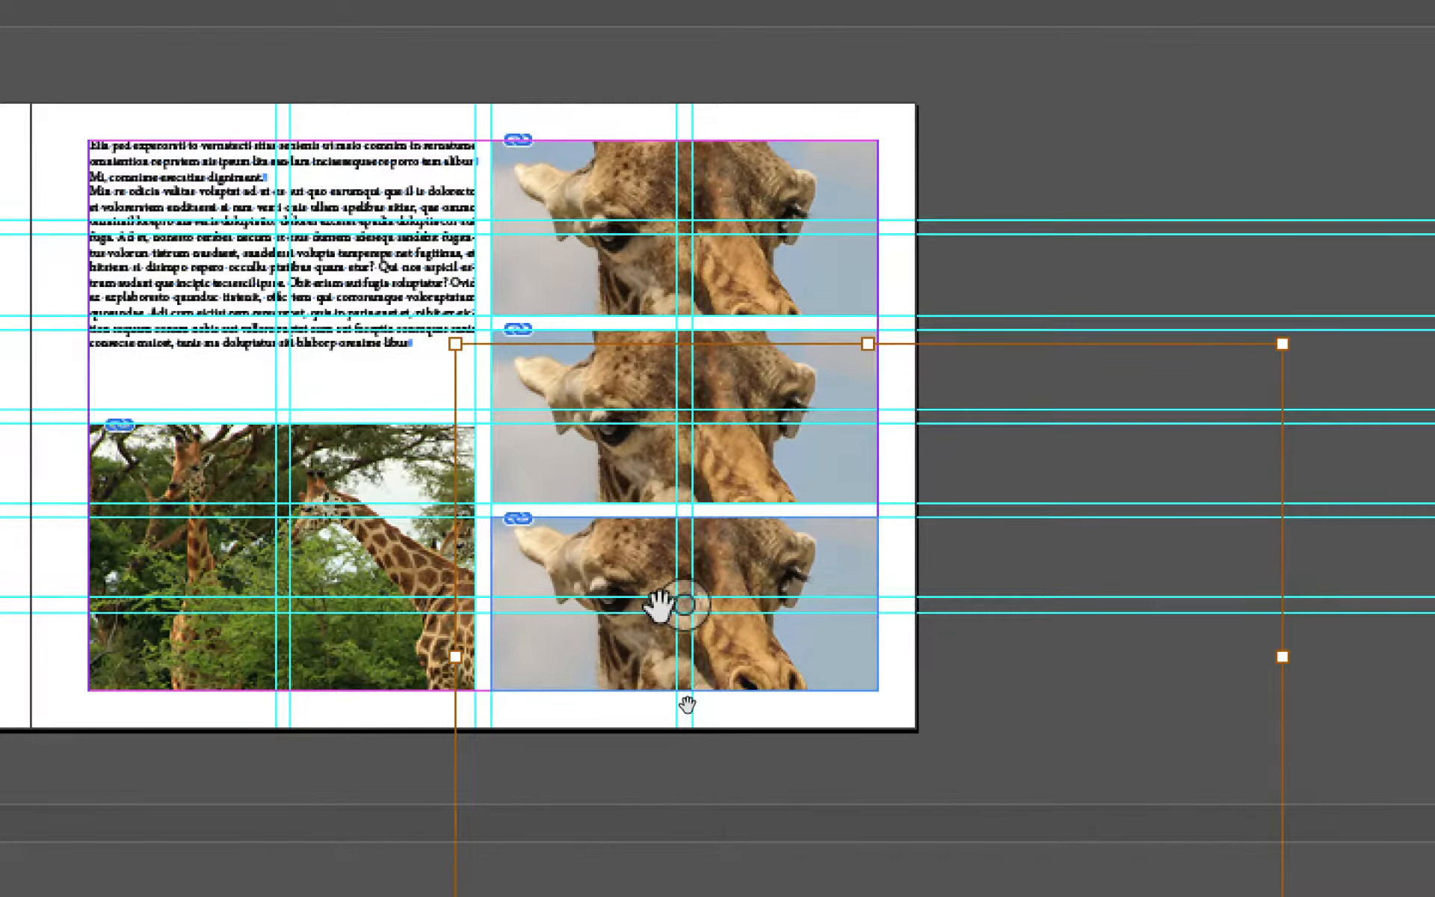
pyautogui.hotkey('shift', 'Down')
pyautogui.hotkey('shift', 'Down')
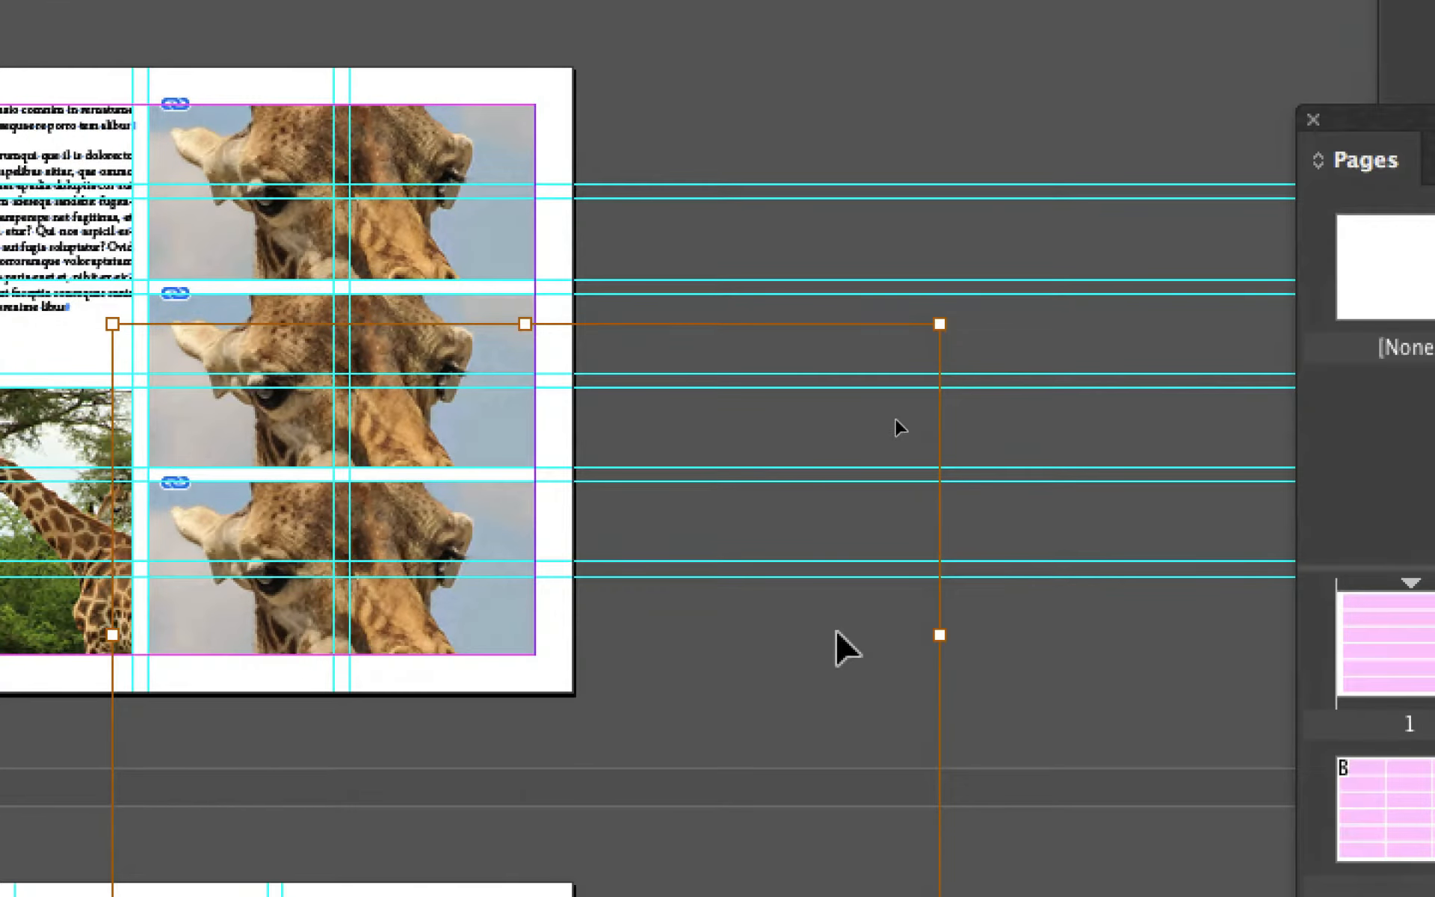
# - Deselect everything and switch the spread to Preview screen mode
pyautogui.click(1035, 112)
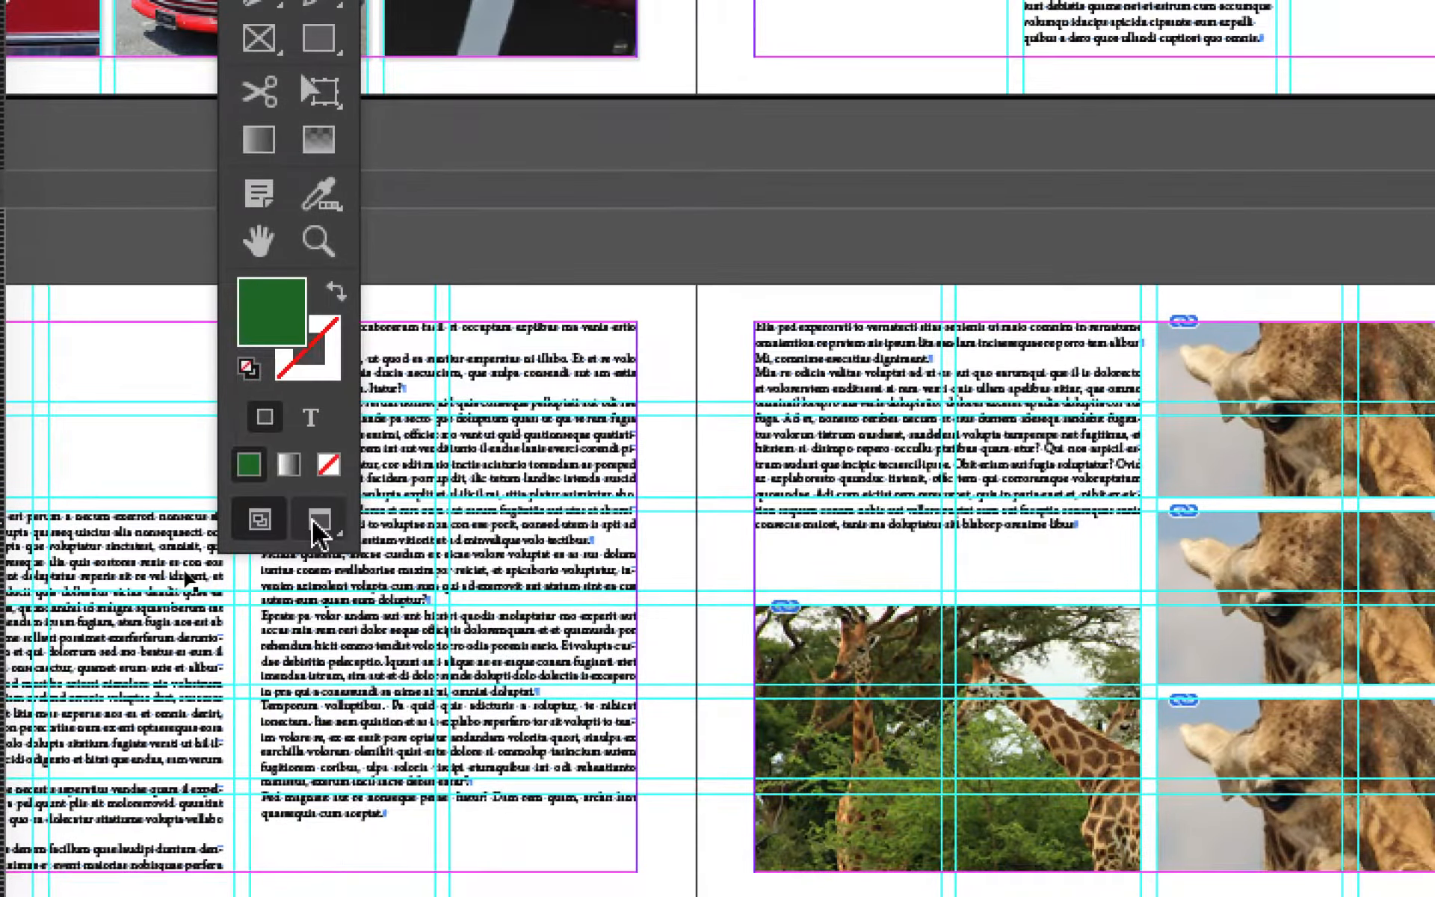
pyautogui.press('w')
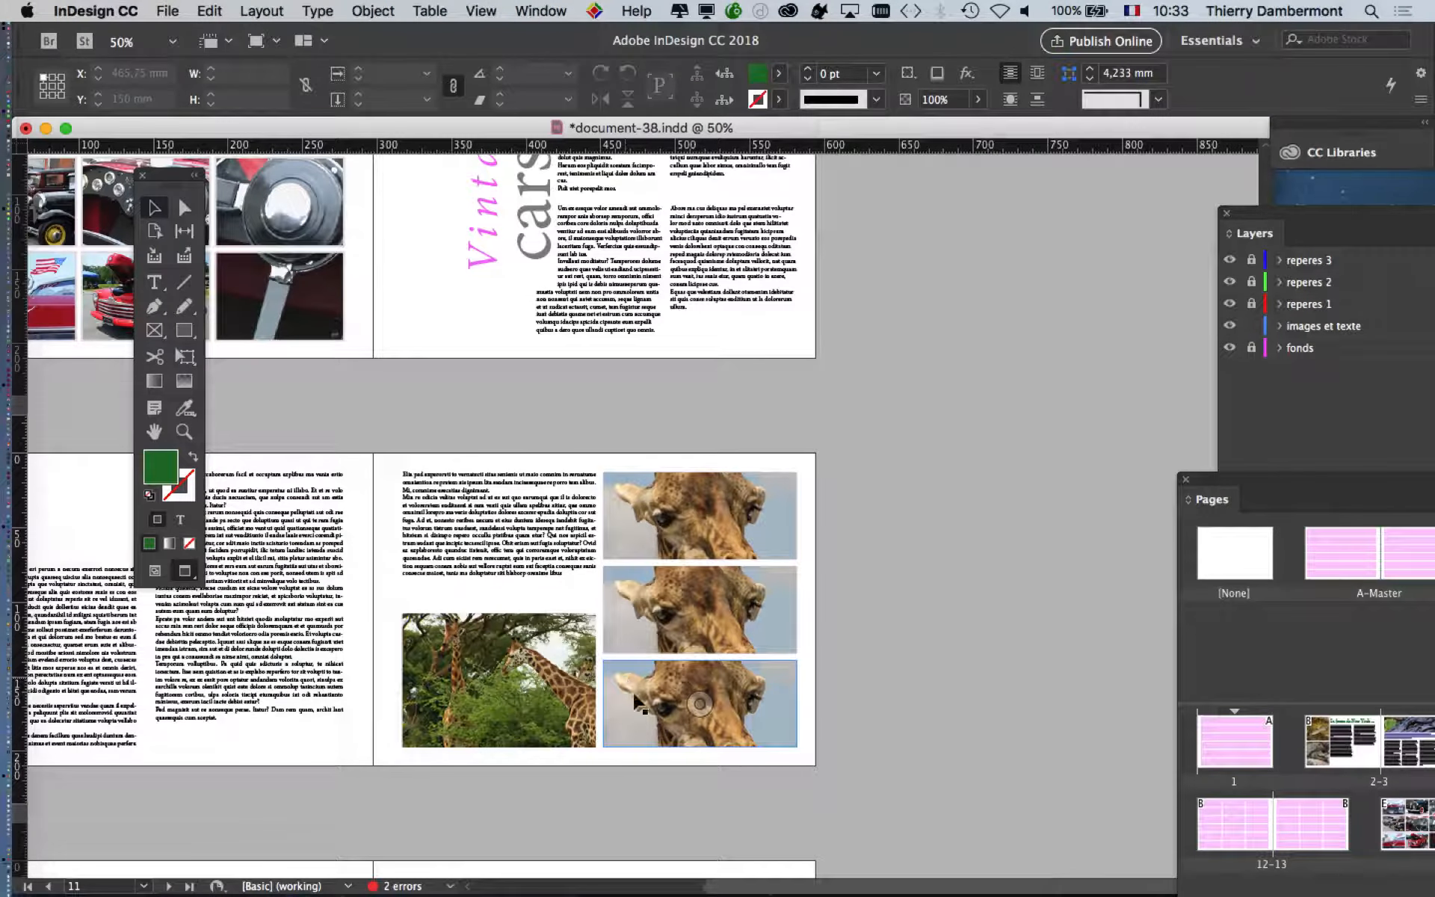
pyautogui.scroll(1, 590, 381)
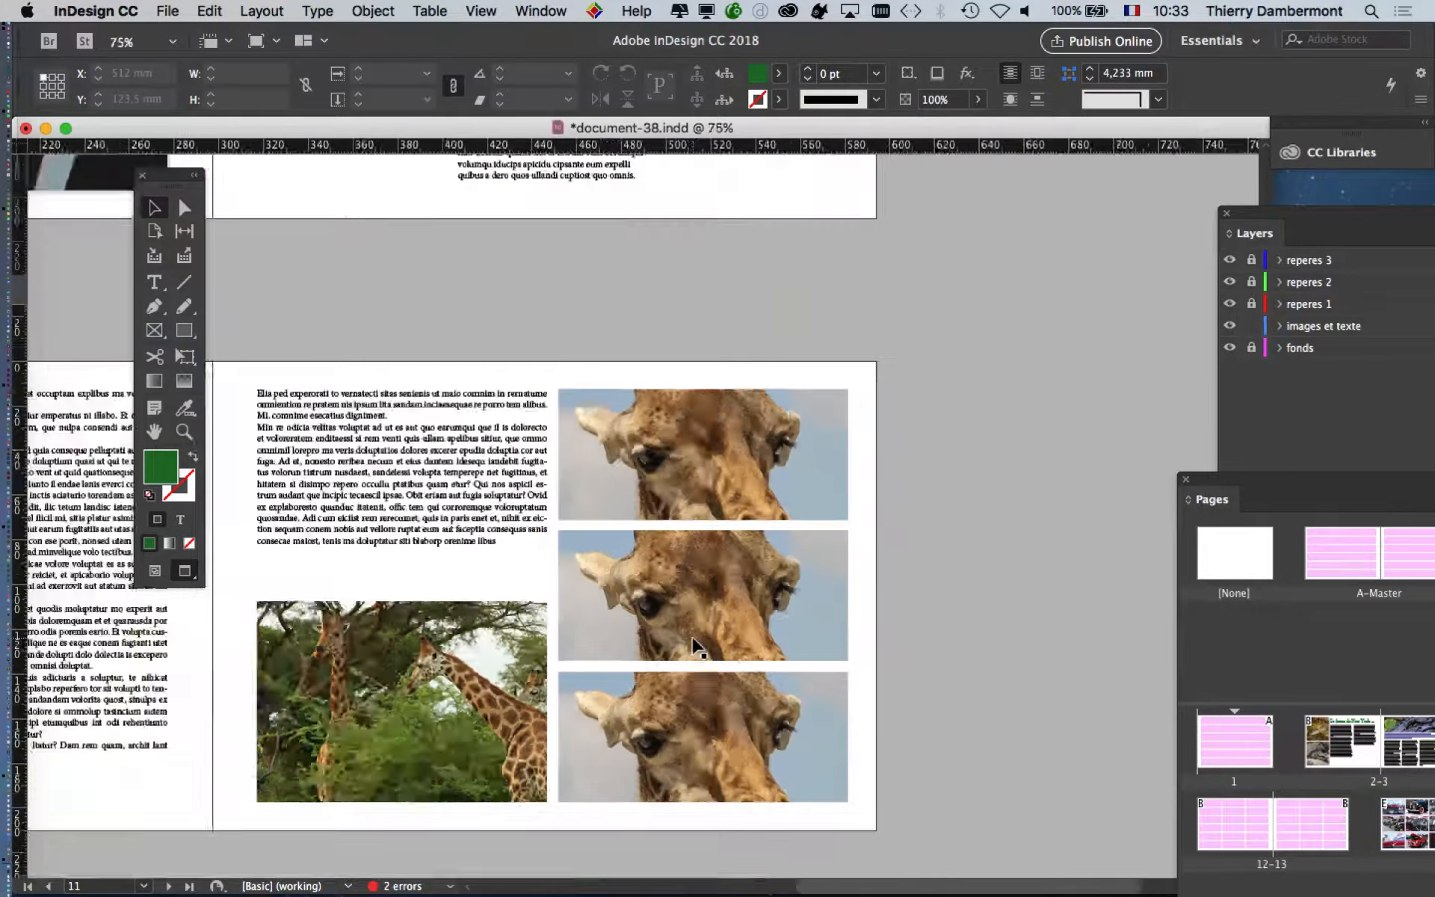
pyautogui.scroll(1, 694, 642)
# - Scale the upper frame's image to 178,003 × 134,485 mm with Free Transform and move it to X -21,677 mm, Y -32,76 mm
pyautogui.click(701, 415)
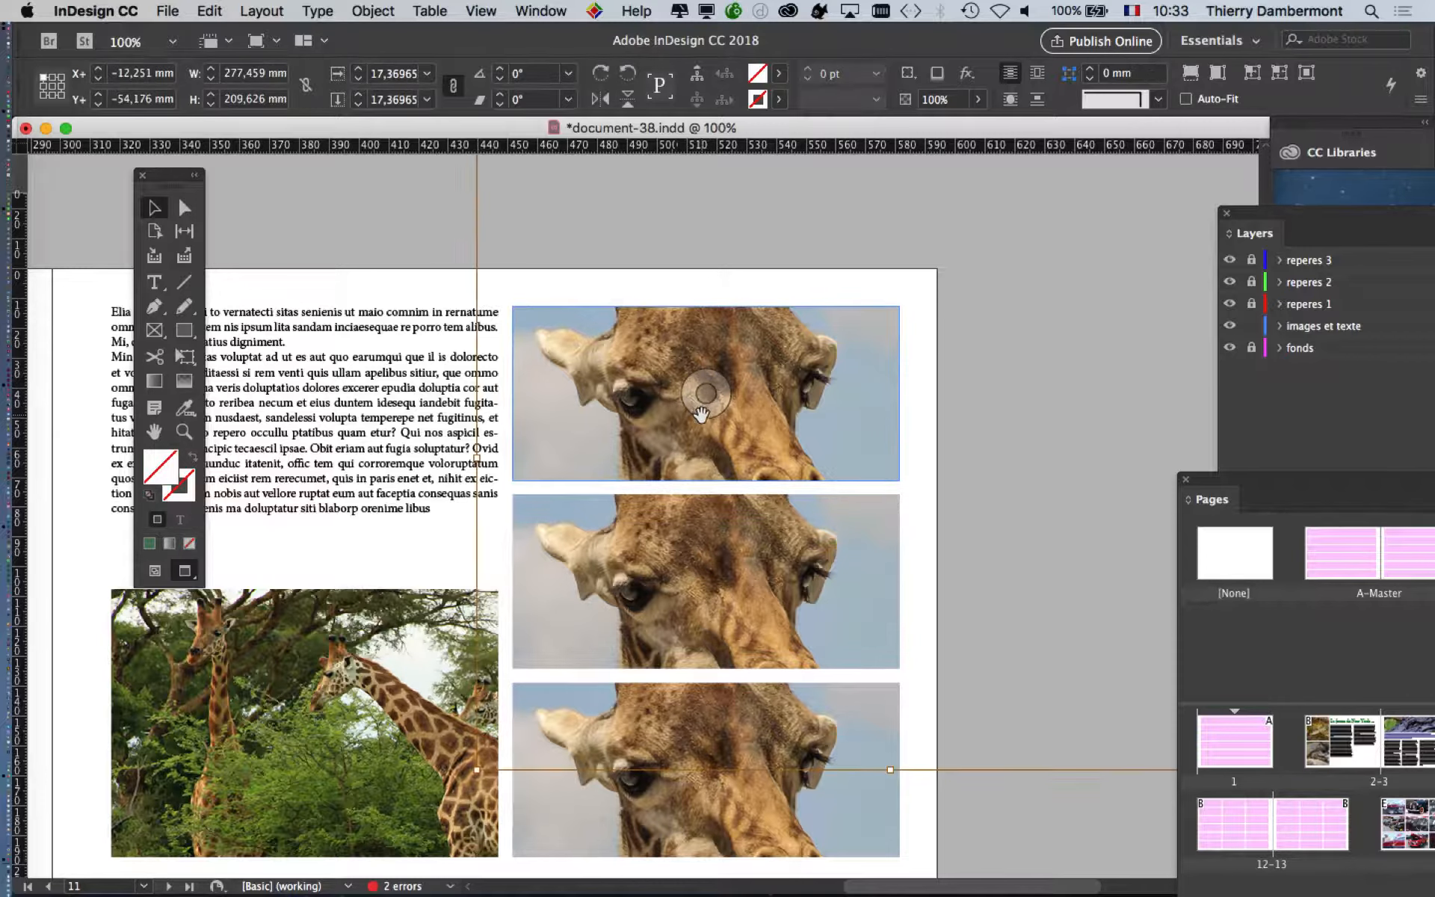
pyautogui.click(185, 357)
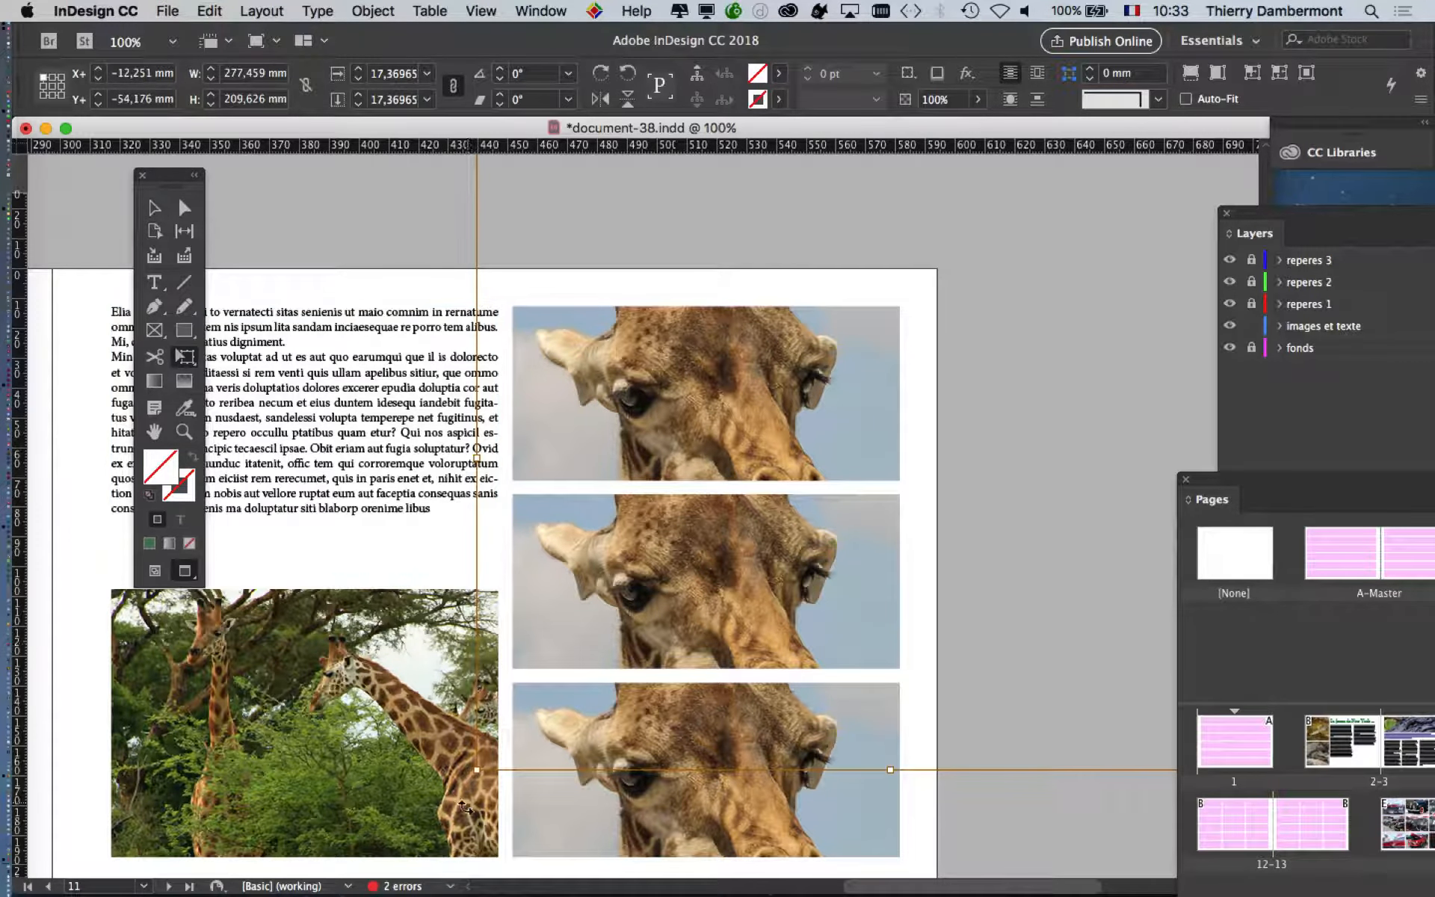
pyautogui.moveTo(478, 770); pyautogui.dragTo(624, 657)
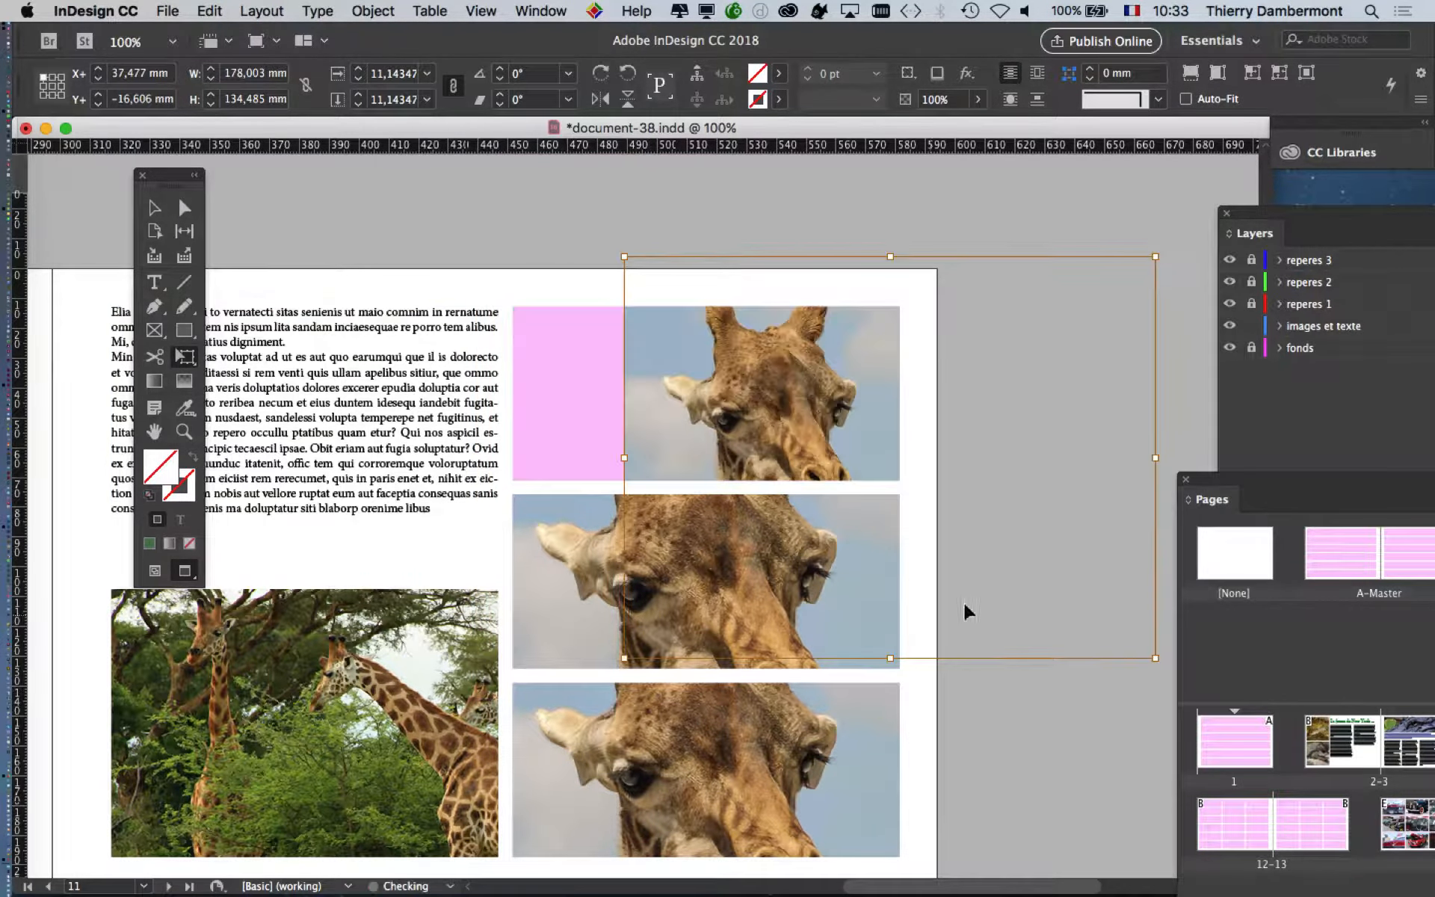
pyautogui.moveTo(1034, 613); pyautogui.dragTo(924, 575)
pyautogui.scroll(-1, 881, 752)
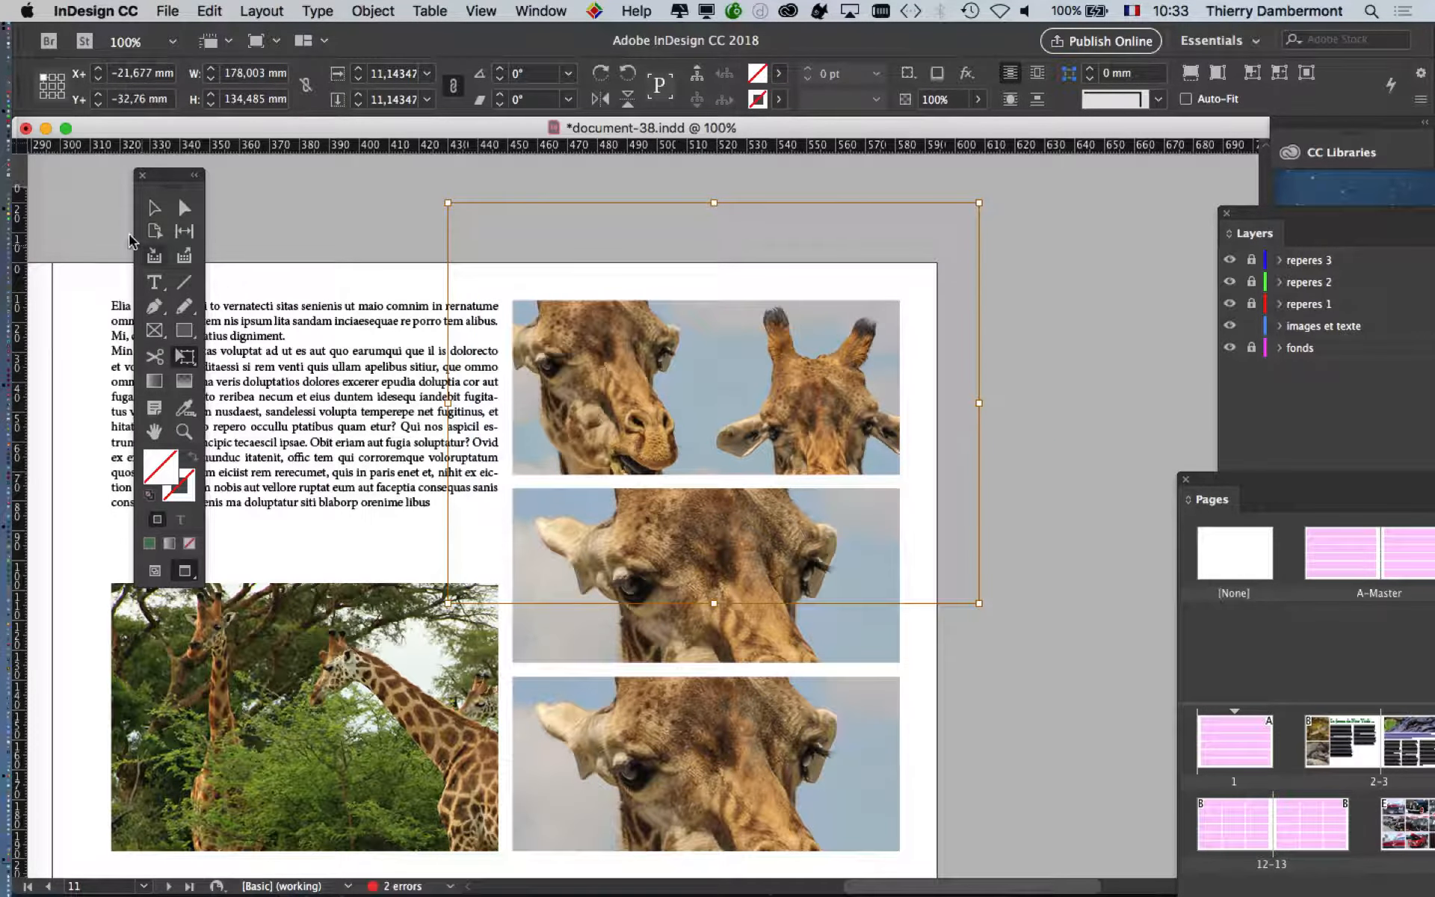
# - Enlarge the bottom frame's image to 485,925 × 367,126 mm with Free Transform and reposition it to show a close-up of both eyes
pyautogui.click(155, 208)
pyautogui.click(704, 763)
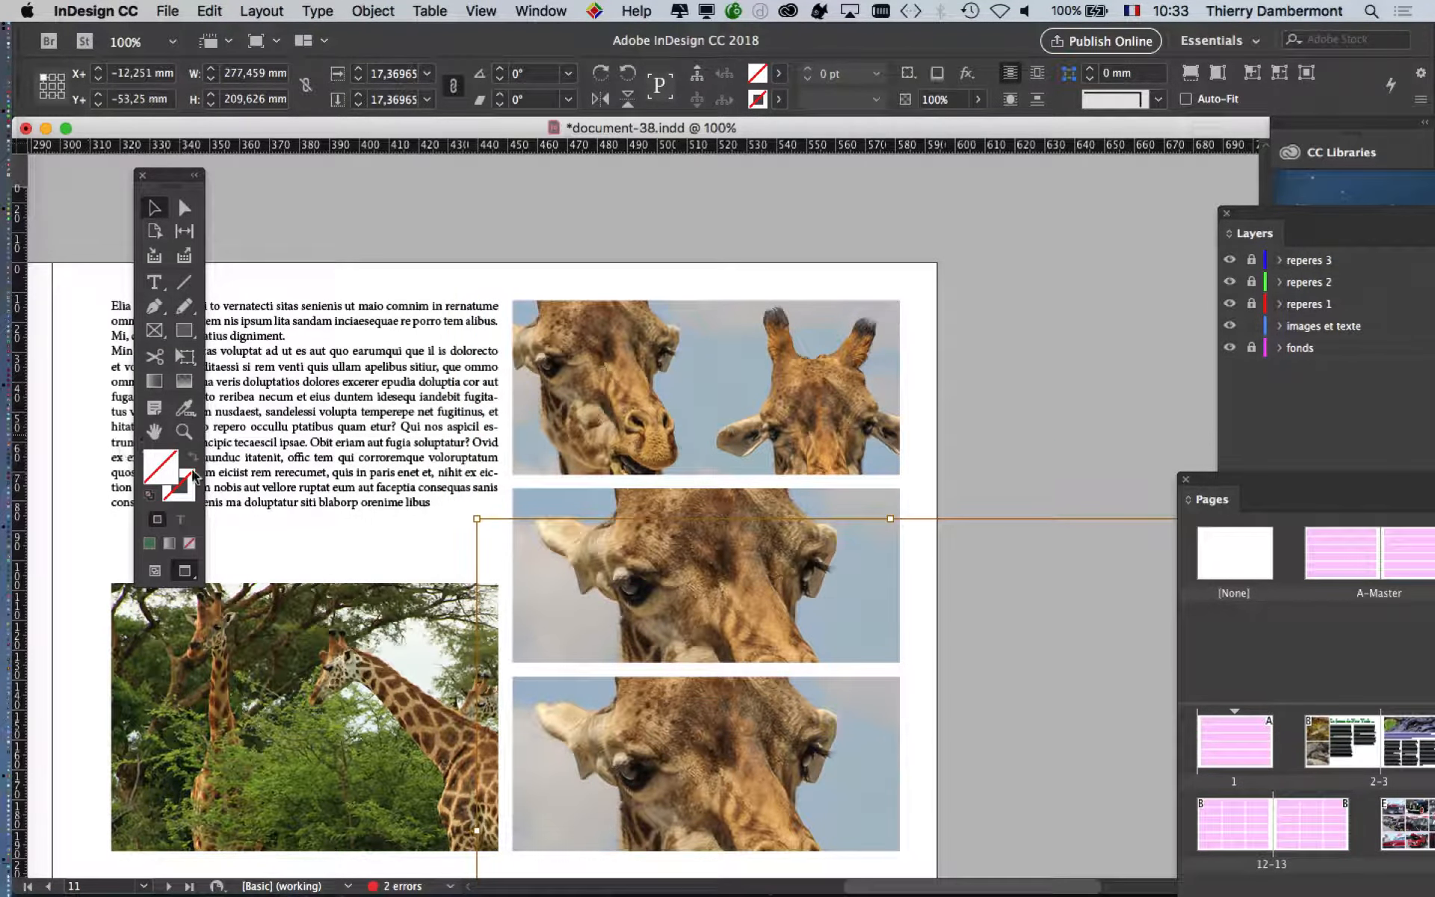
pyautogui.click(187, 365)
pyautogui.scroll(-5, 619, 708)
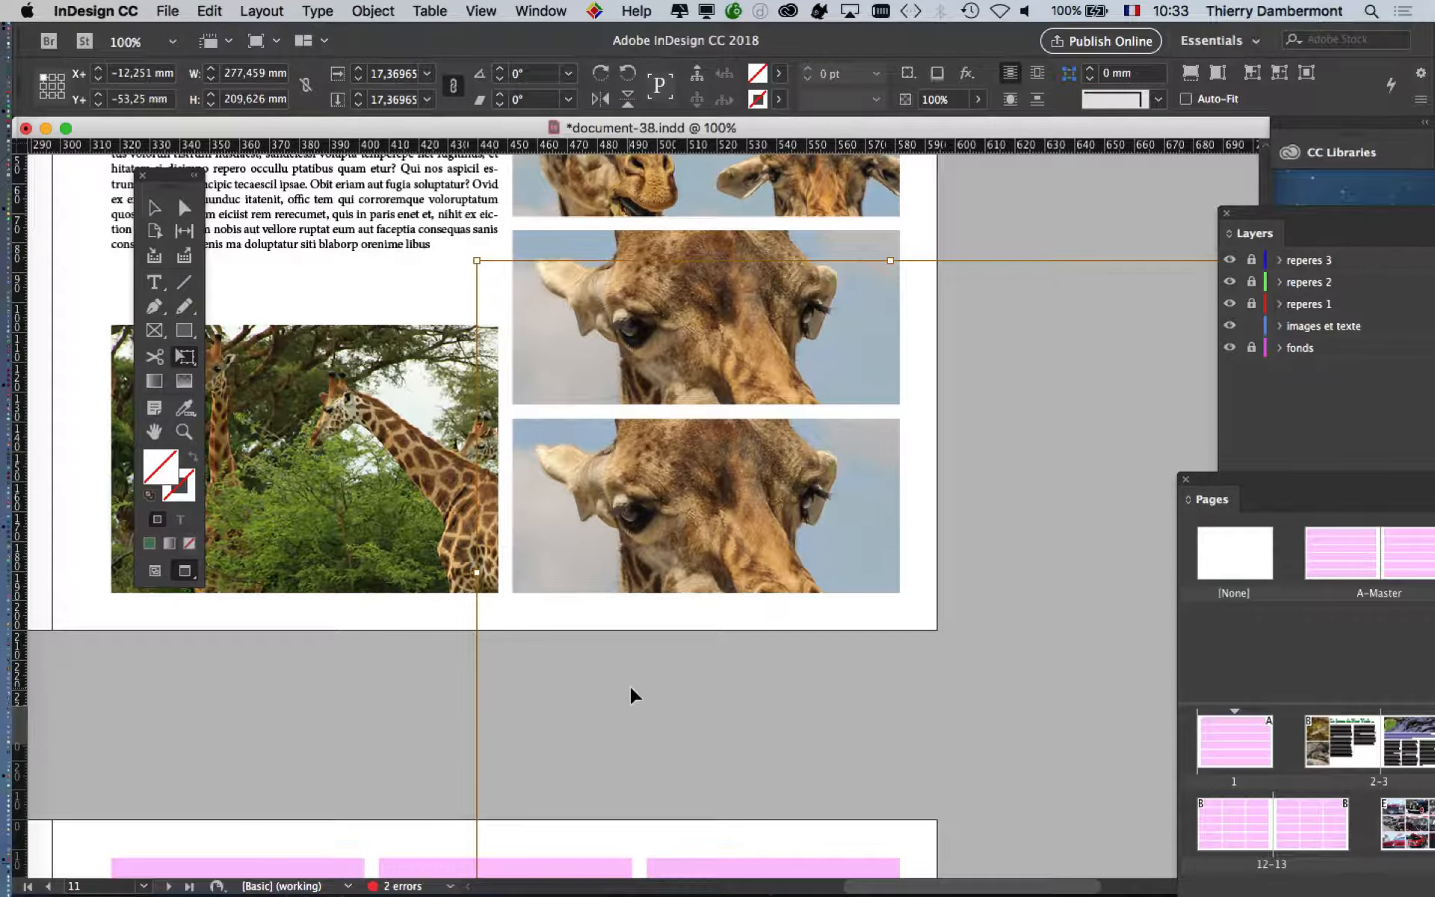
pyautogui.scroll(-1, 630, 695)
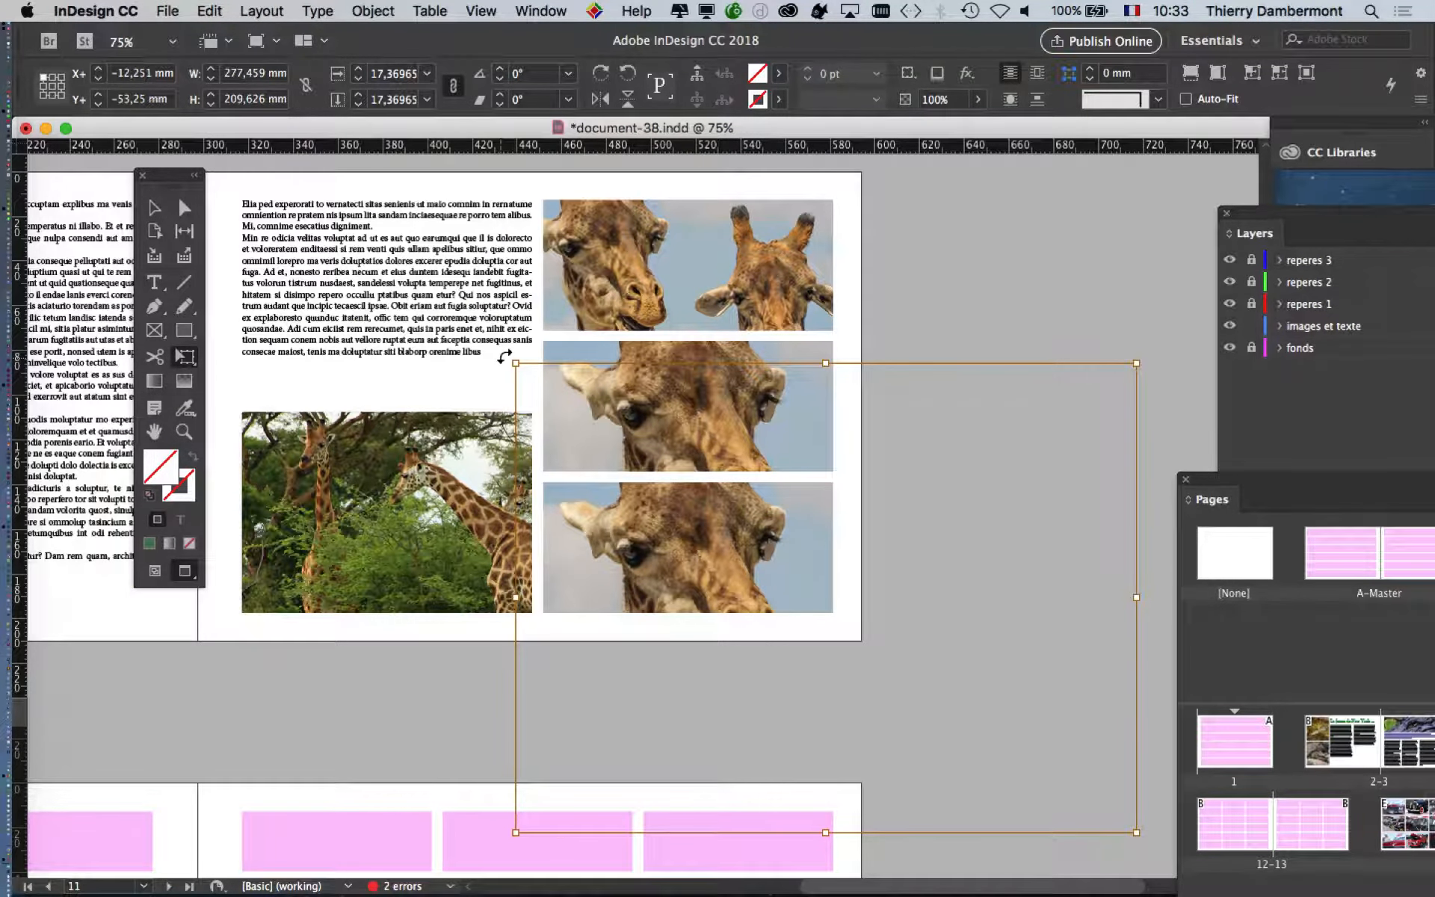
pyautogui.moveTo(515, 363); pyautogui.dragTo(379, 260)
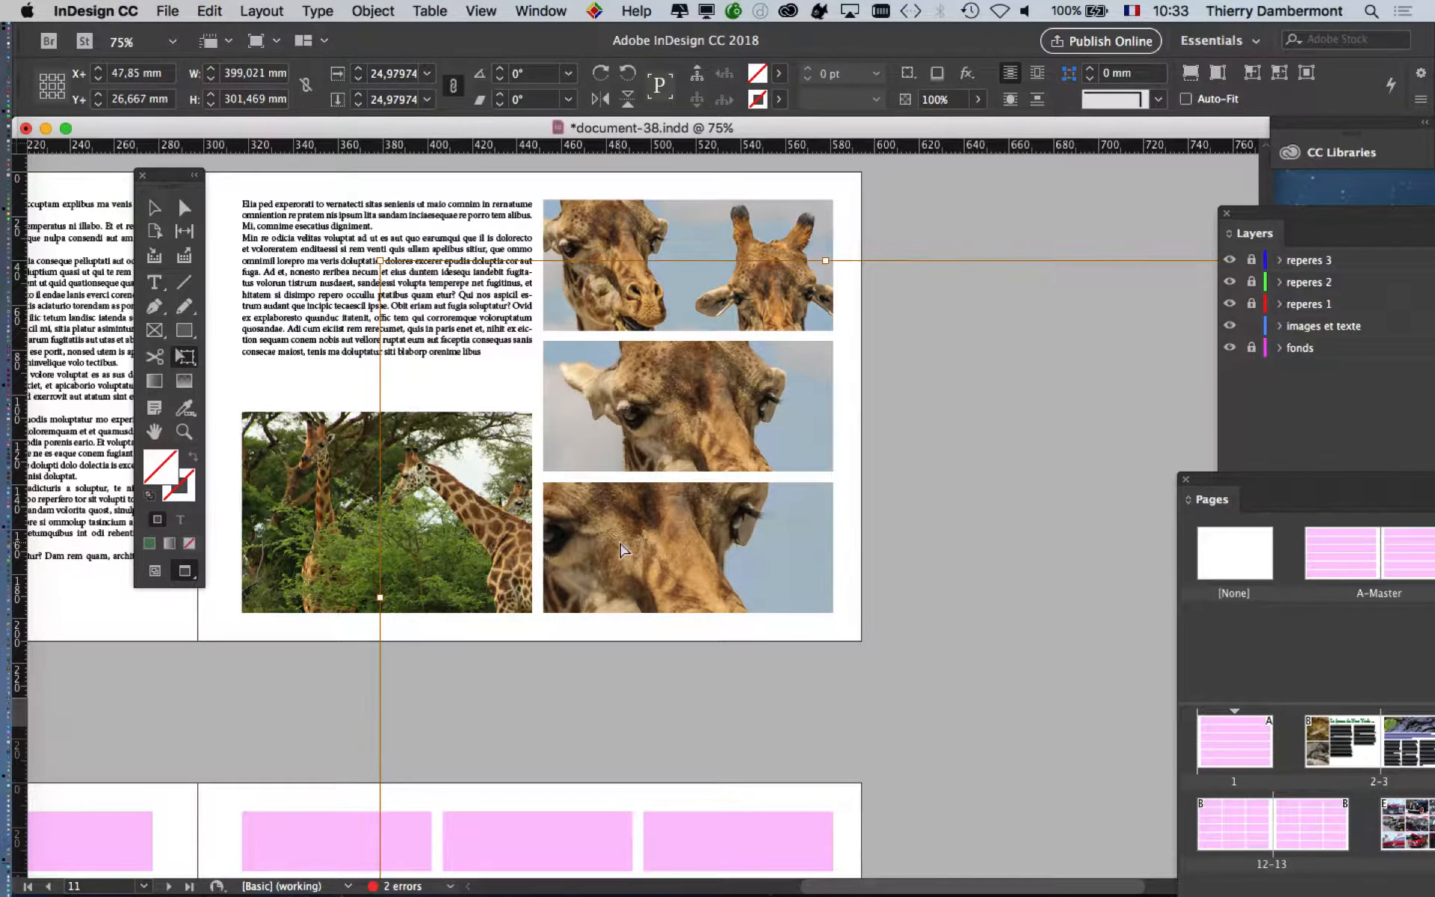
pyautogui.moveTo(620, 551); pyautogui.dragTo(676, 586)
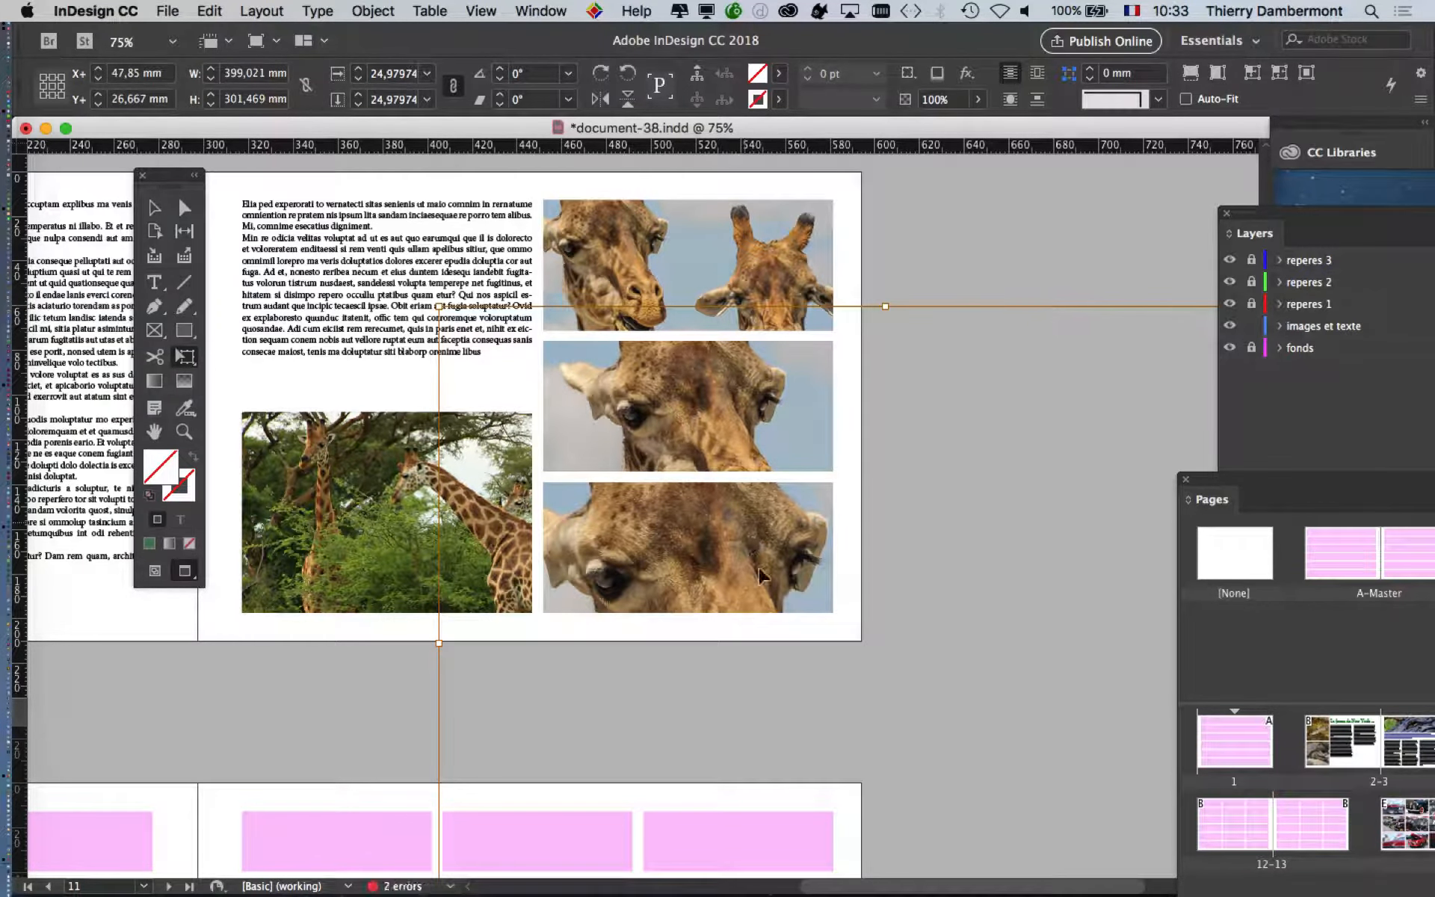
pyautogui.press('super+minus')
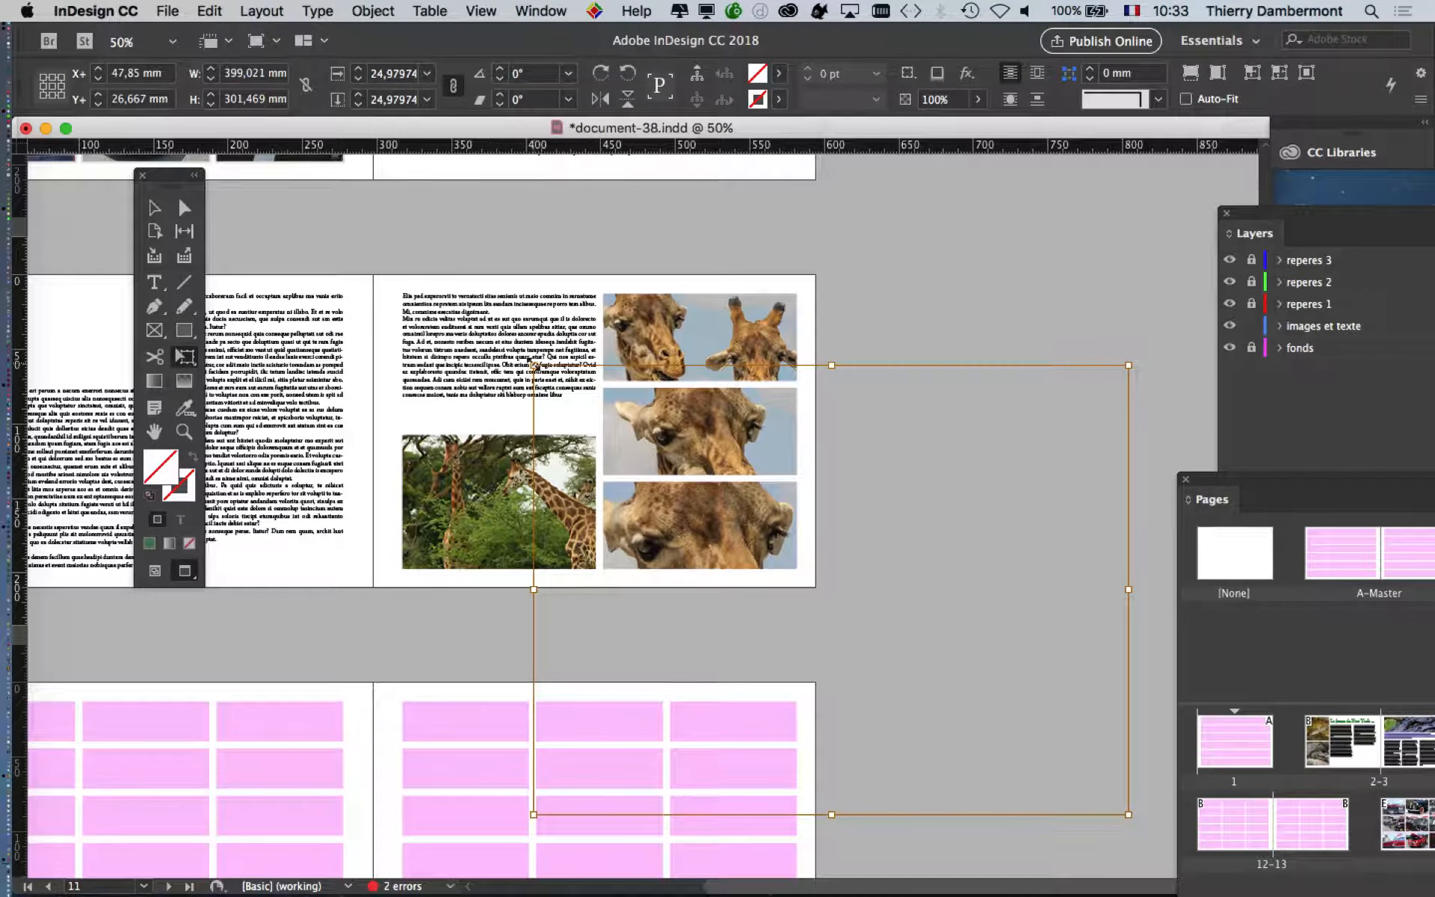
pyautogui.moveTo(535, 367); pyautogui.dragTo(468, 316)
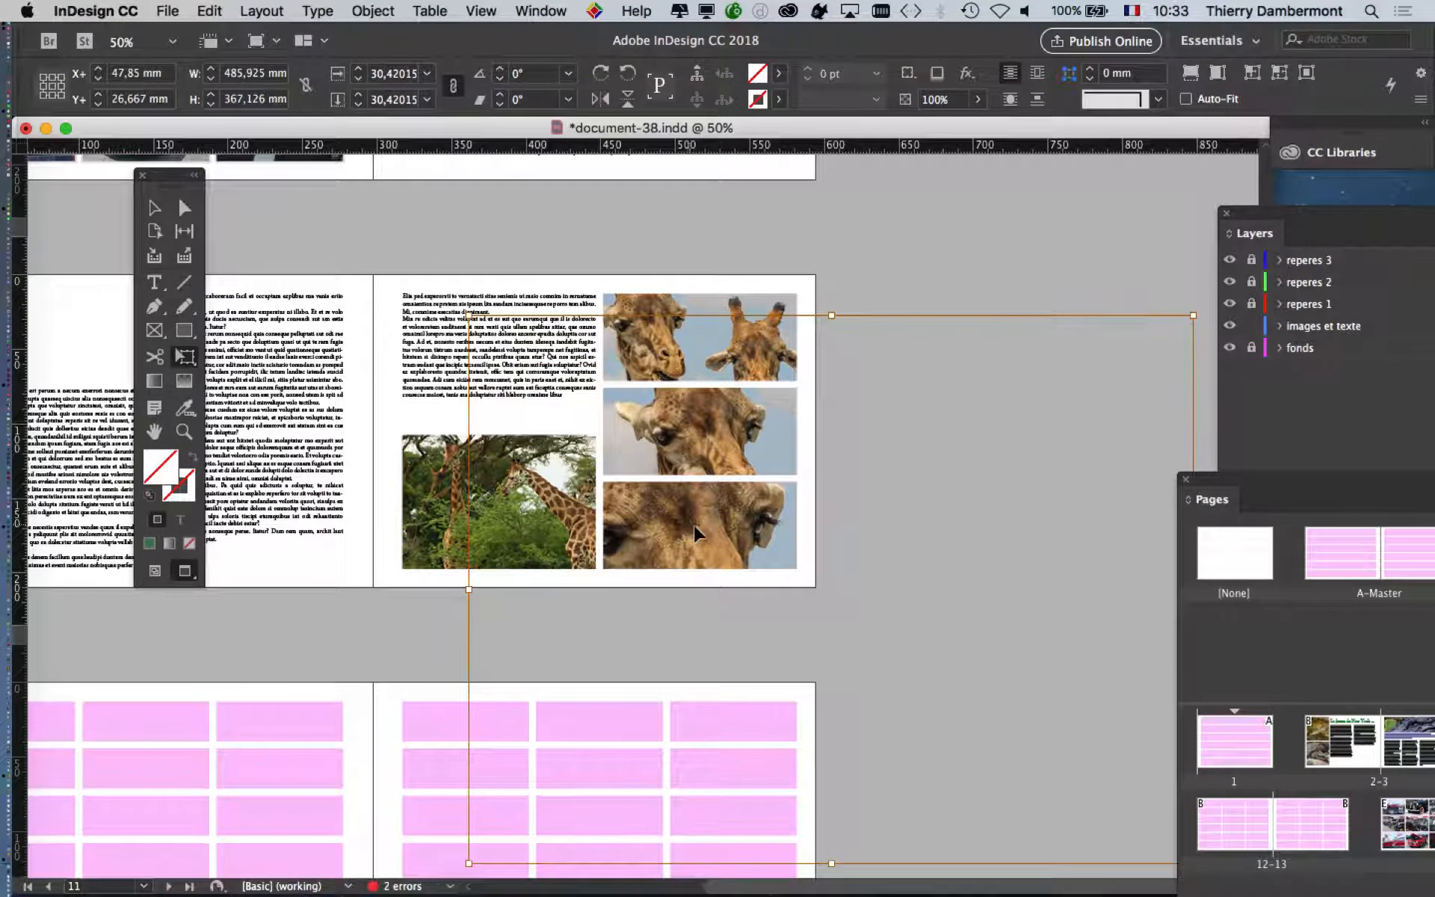
pyautogui.moveTo(694, 533); pyautogui.dragTo(720, 539)
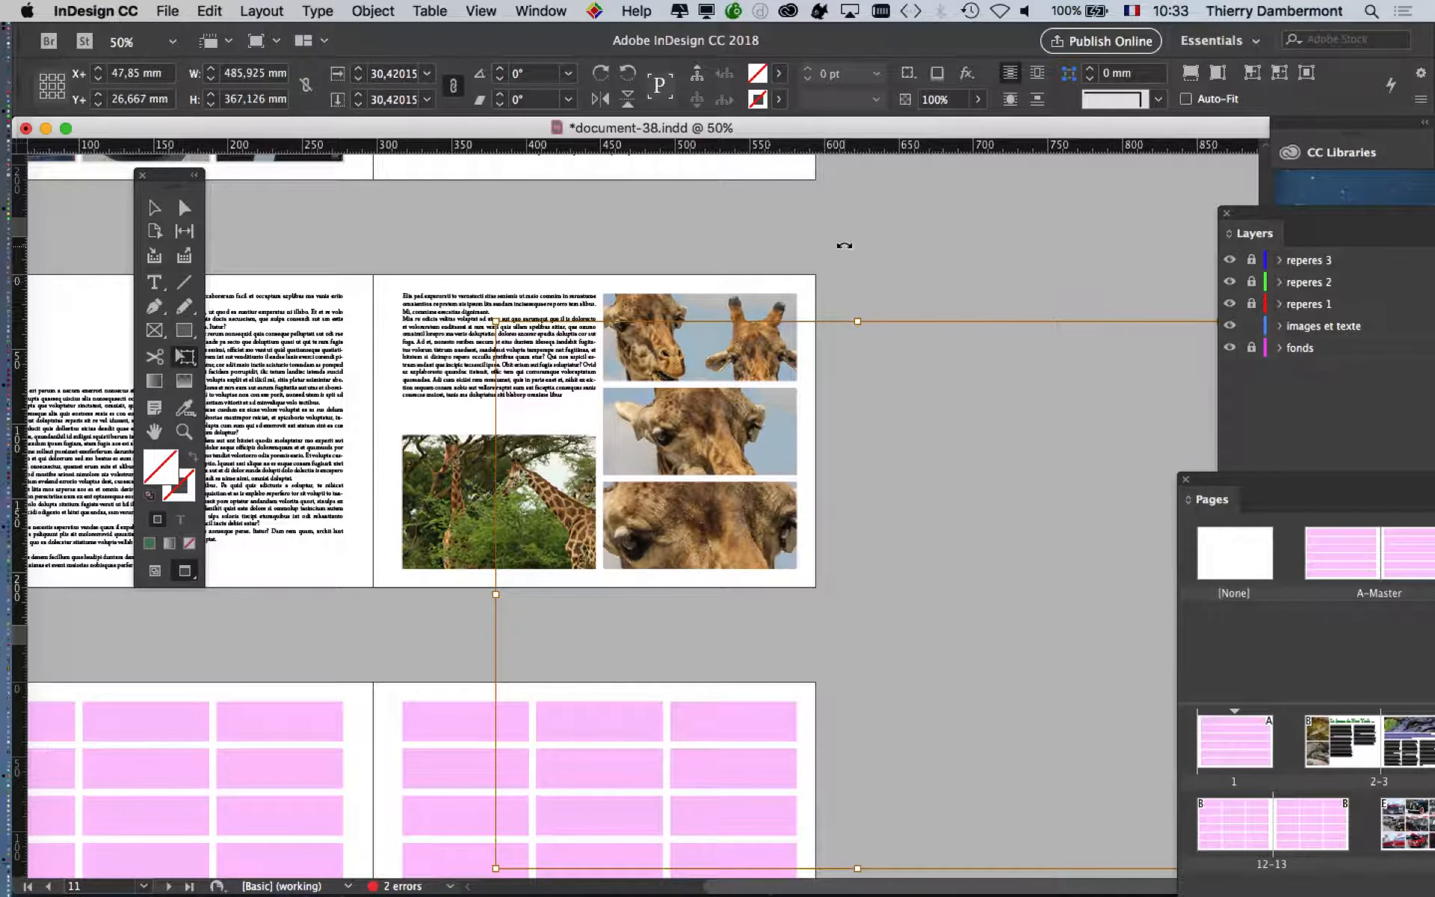
# - Scale the top frame's image down to 153,32 × 115,836 mm at X -9,335 mm, Y -23,435 mm with Free Transform
pyautogui.click(154, 207)
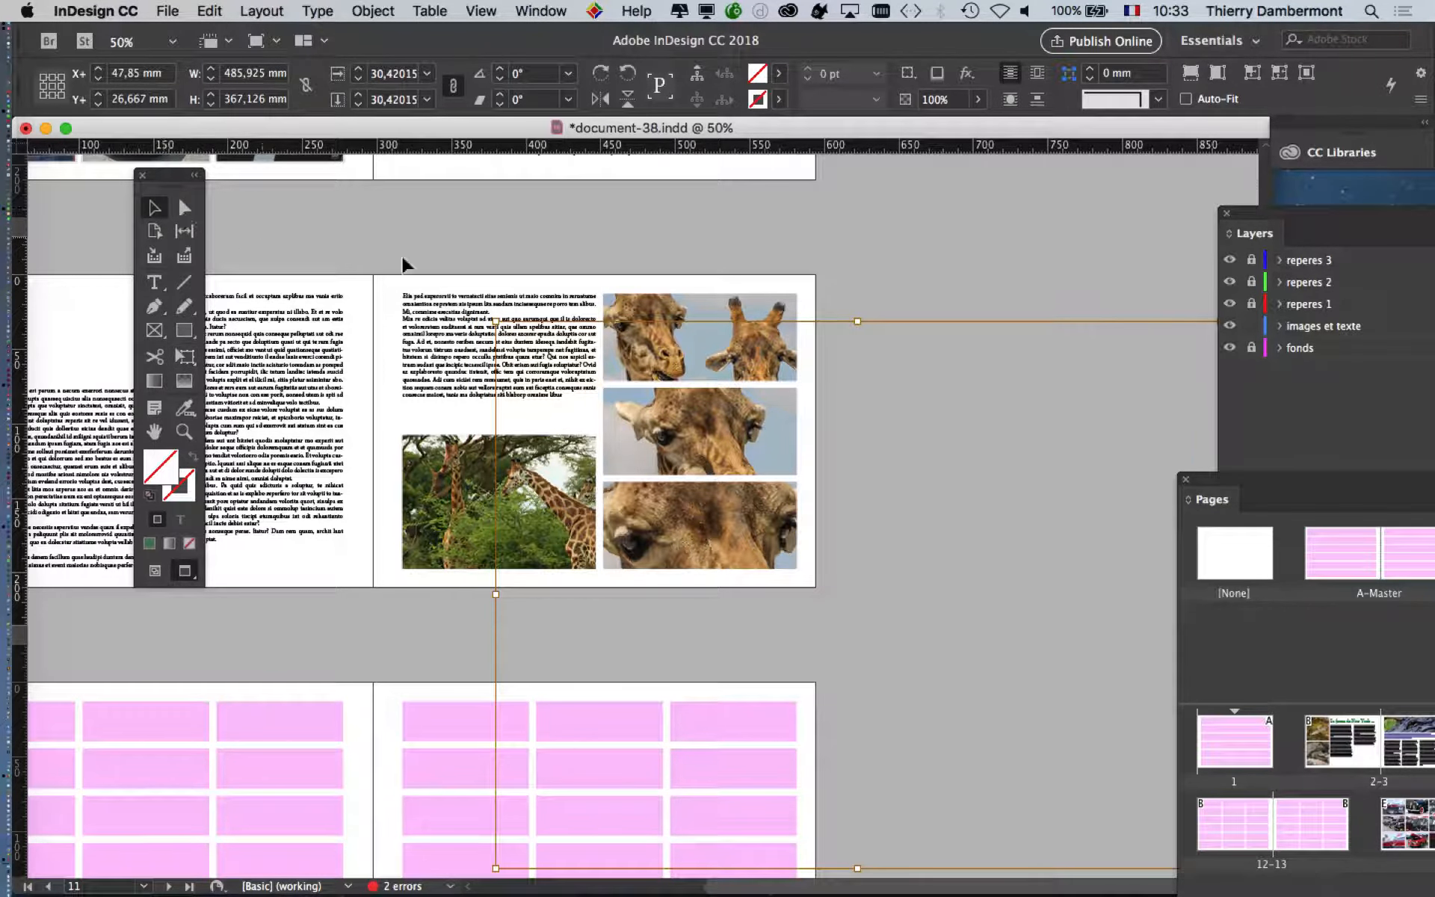
pyautogui.click(677, 314)
pyautogui.click(186, 358)
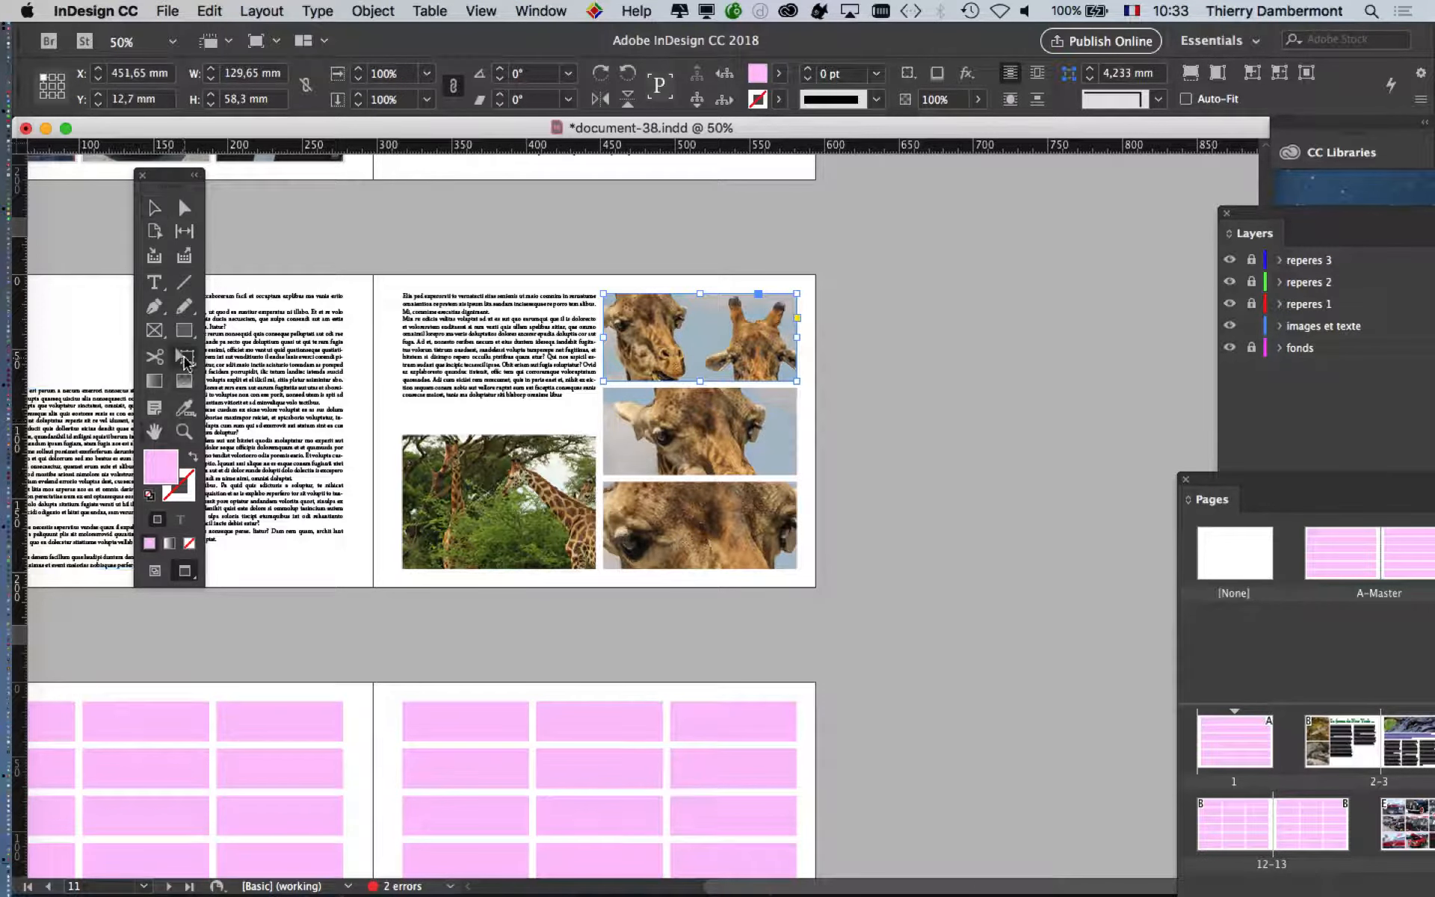
pyautogui.click(690, 335)
pyautogui.click(154, 207)
pyautogui.click(699, 335)
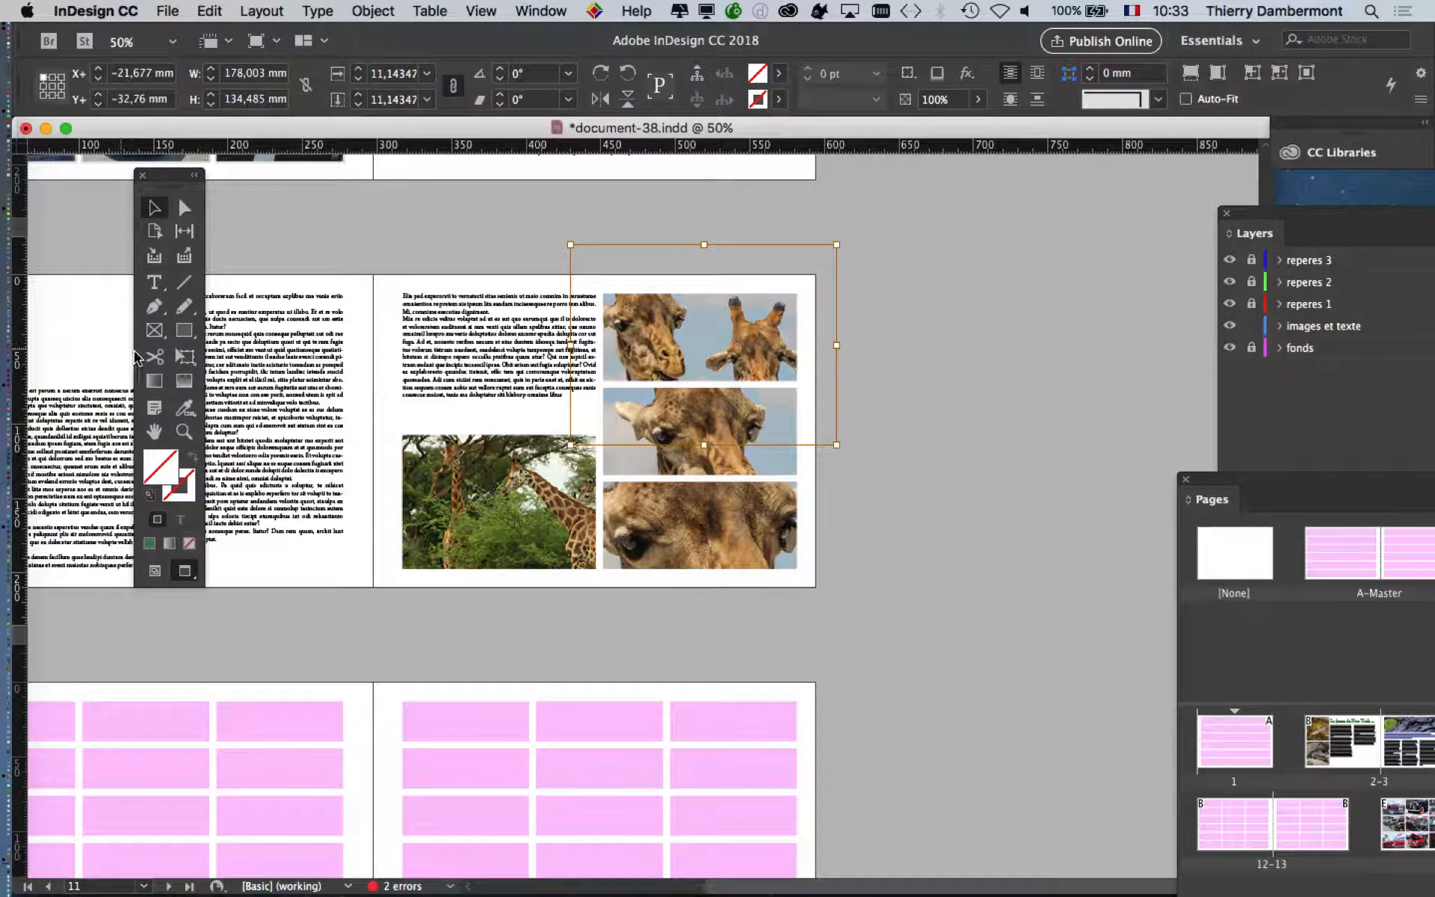
pyautogui.click(185, 357)
pyautogui.moveTo(835, 446); pyautogui.dragTo(818, 432)
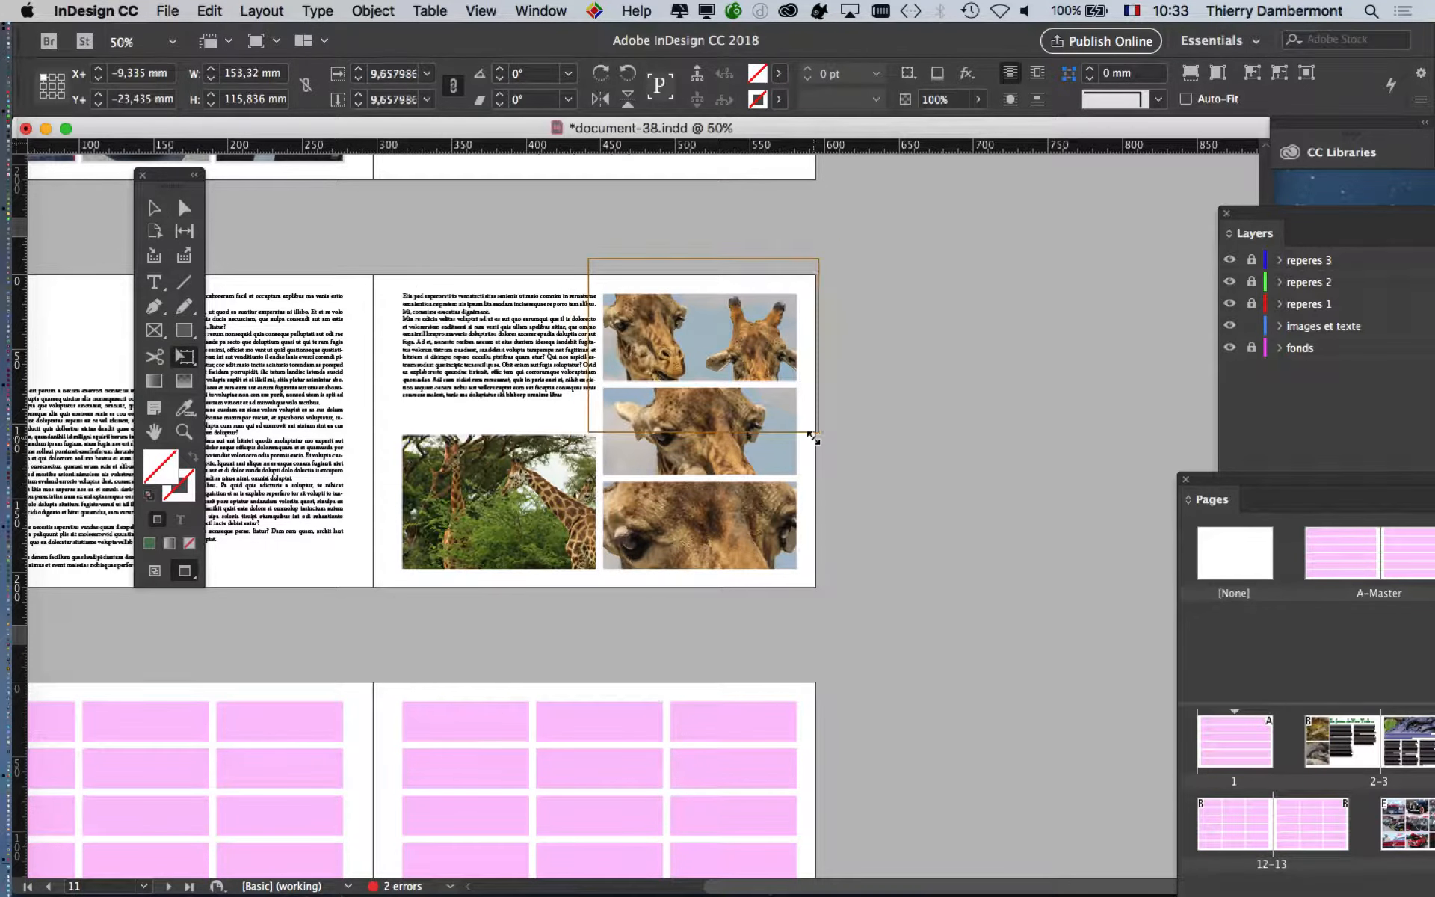
# - Scale the middle frame's image to 247,5 × 186,992 mm with Free Transform and move it to X -11,994 mm, Y -43,008 mm
pyautogui.click(700, 526)
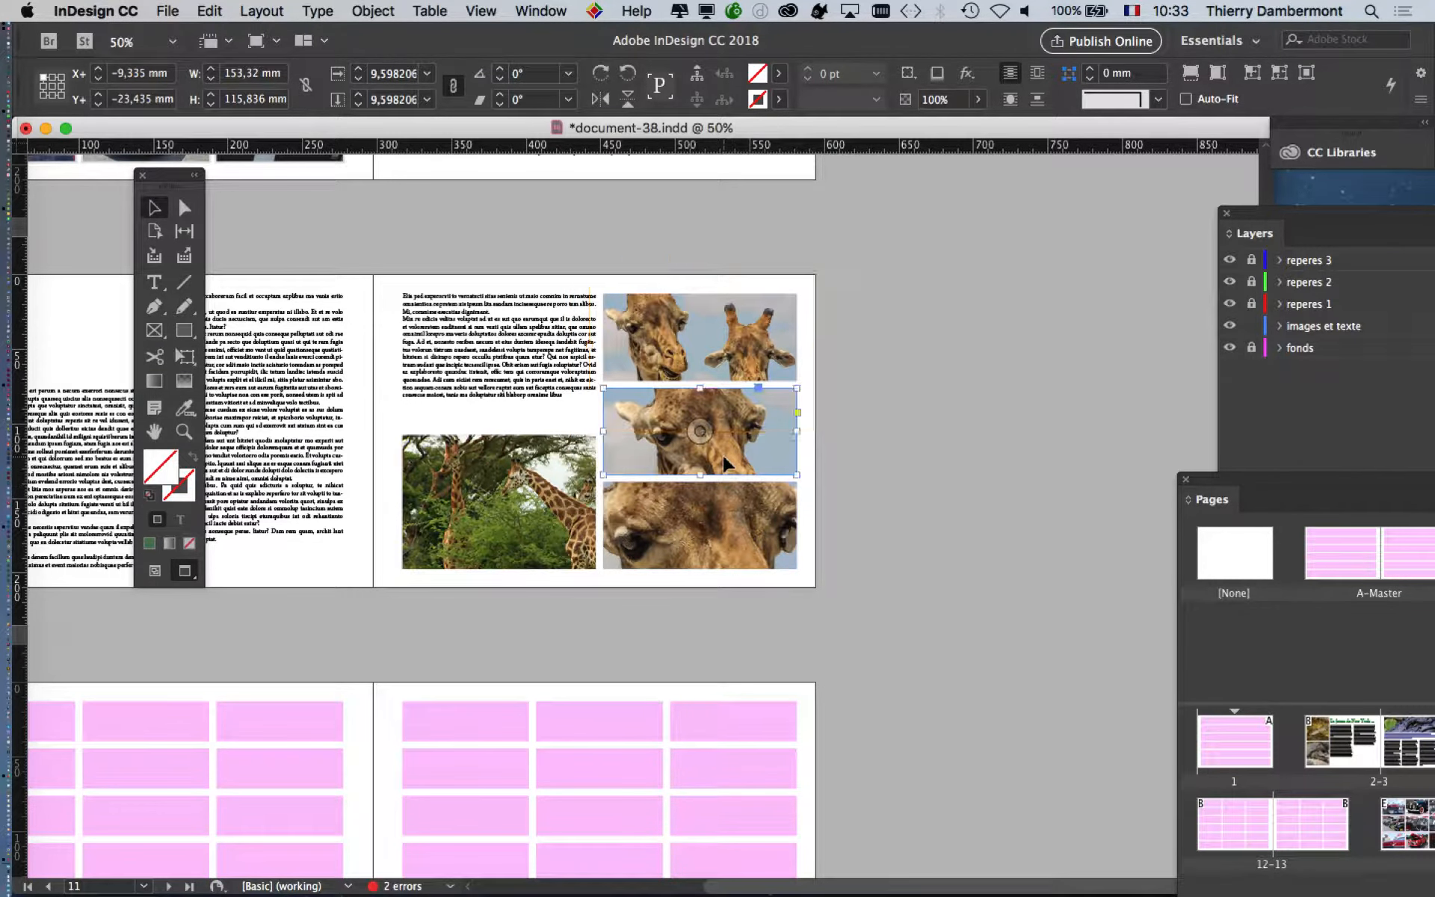
pyautogui.click(187, 357)
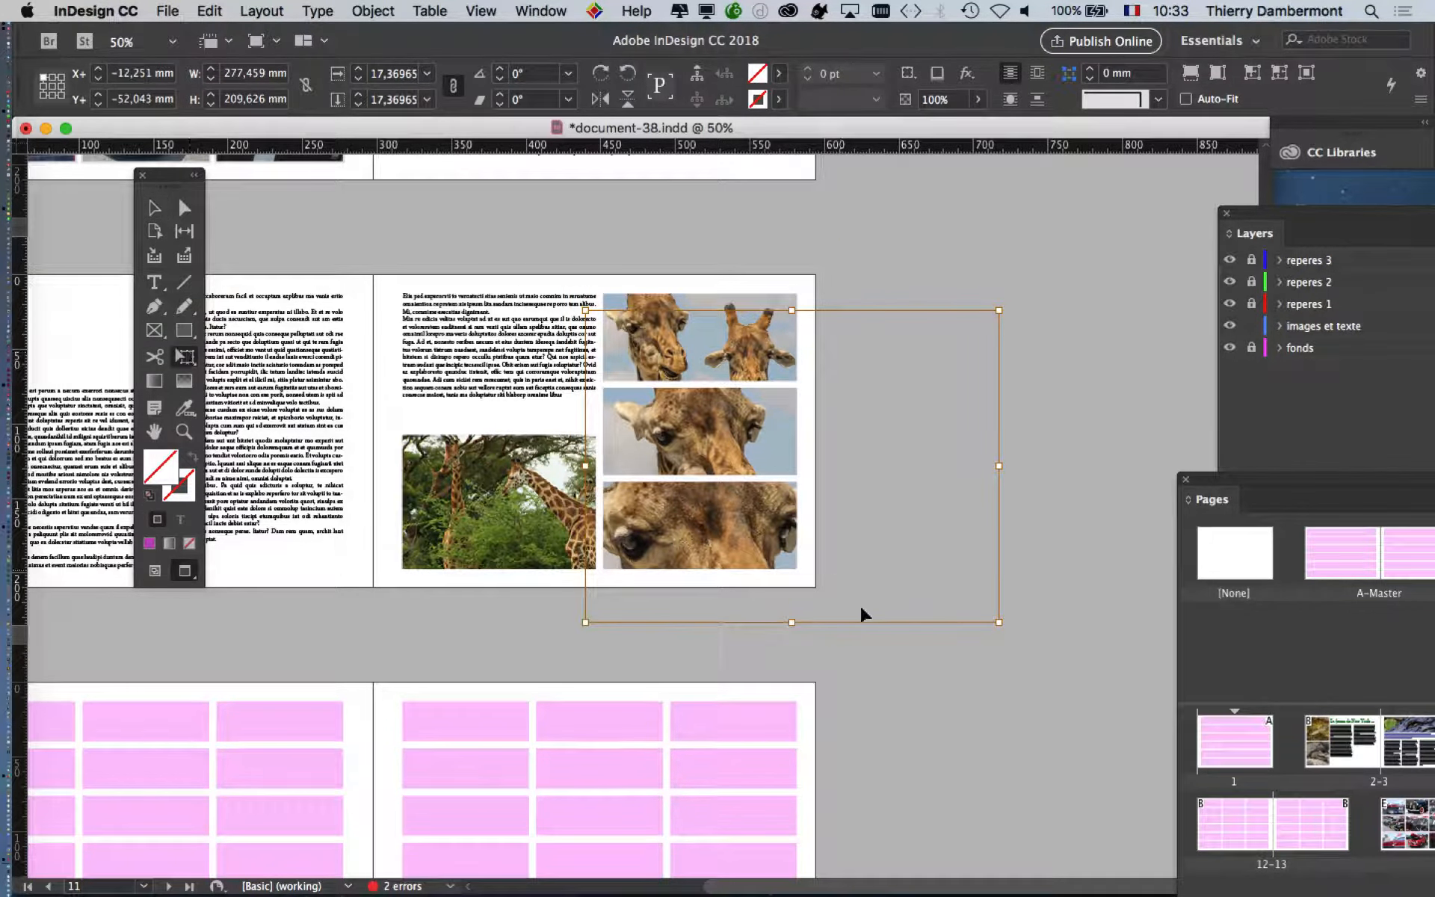
pyautogui.moveTo(994, 623); pyautogui.dragTo(900, 590)
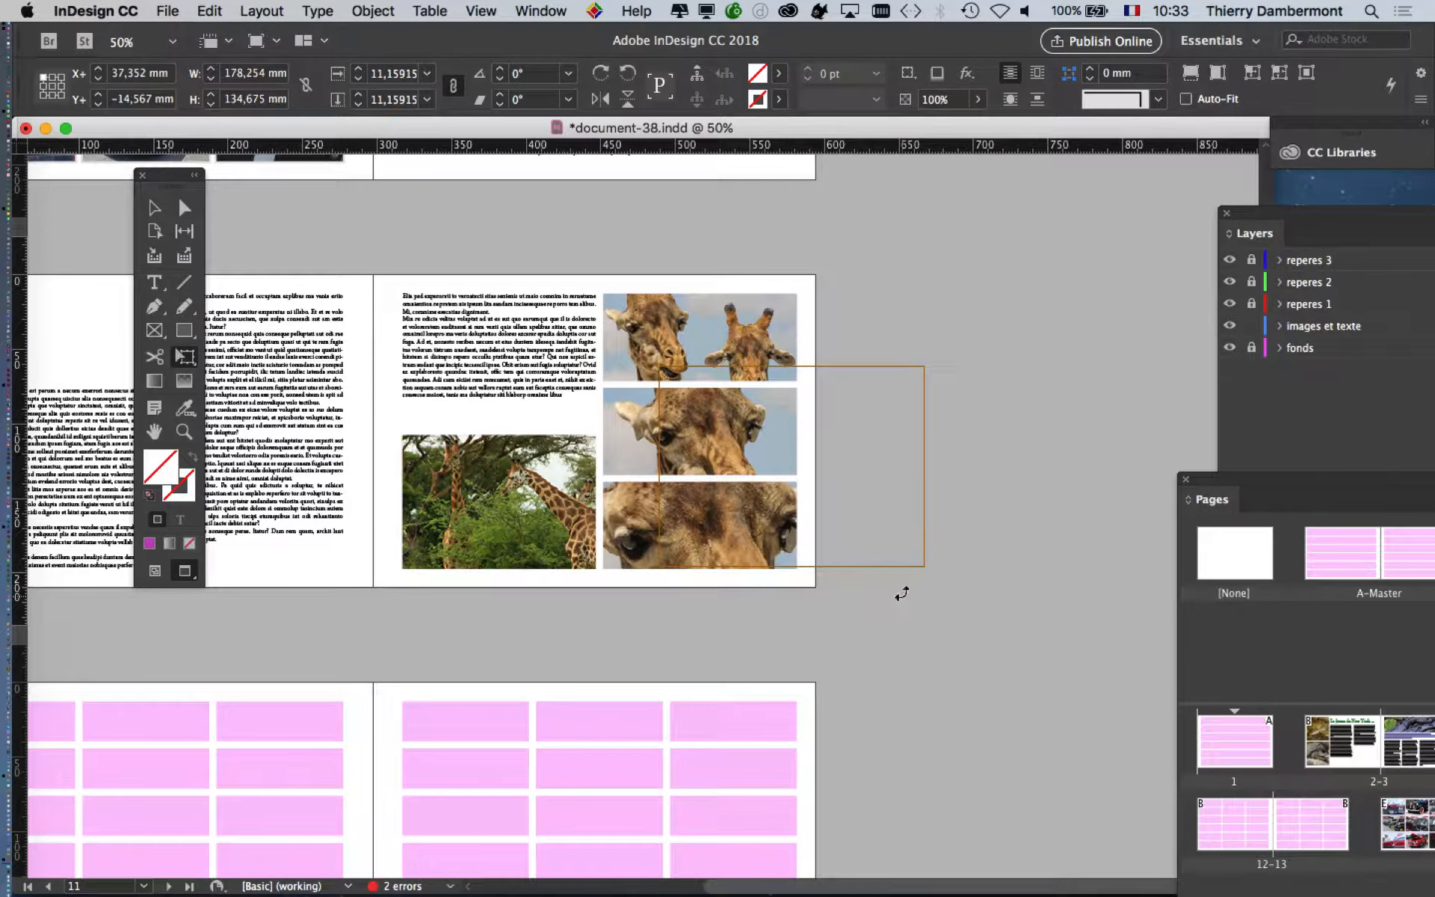
pyautogui.moveTo(803, 481); pyautogui.dragTo(723, 475)
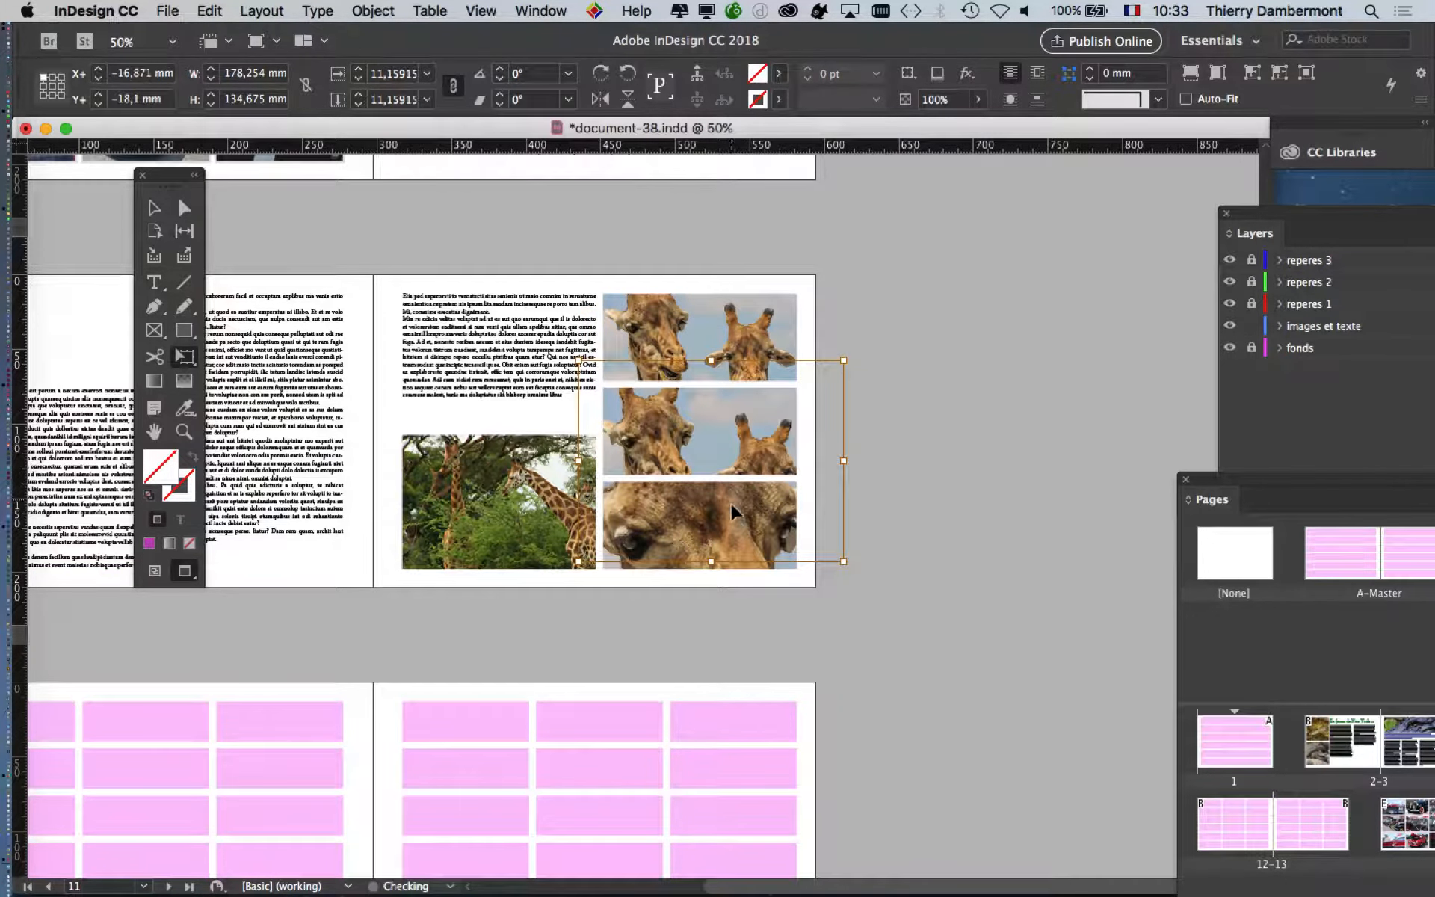
pyautogui.moveTo(844, 562); pyautogui.dragTo(894, 599)
pyautogui.moveTo(809, 535); pyautogui.dragTo(862, 545)
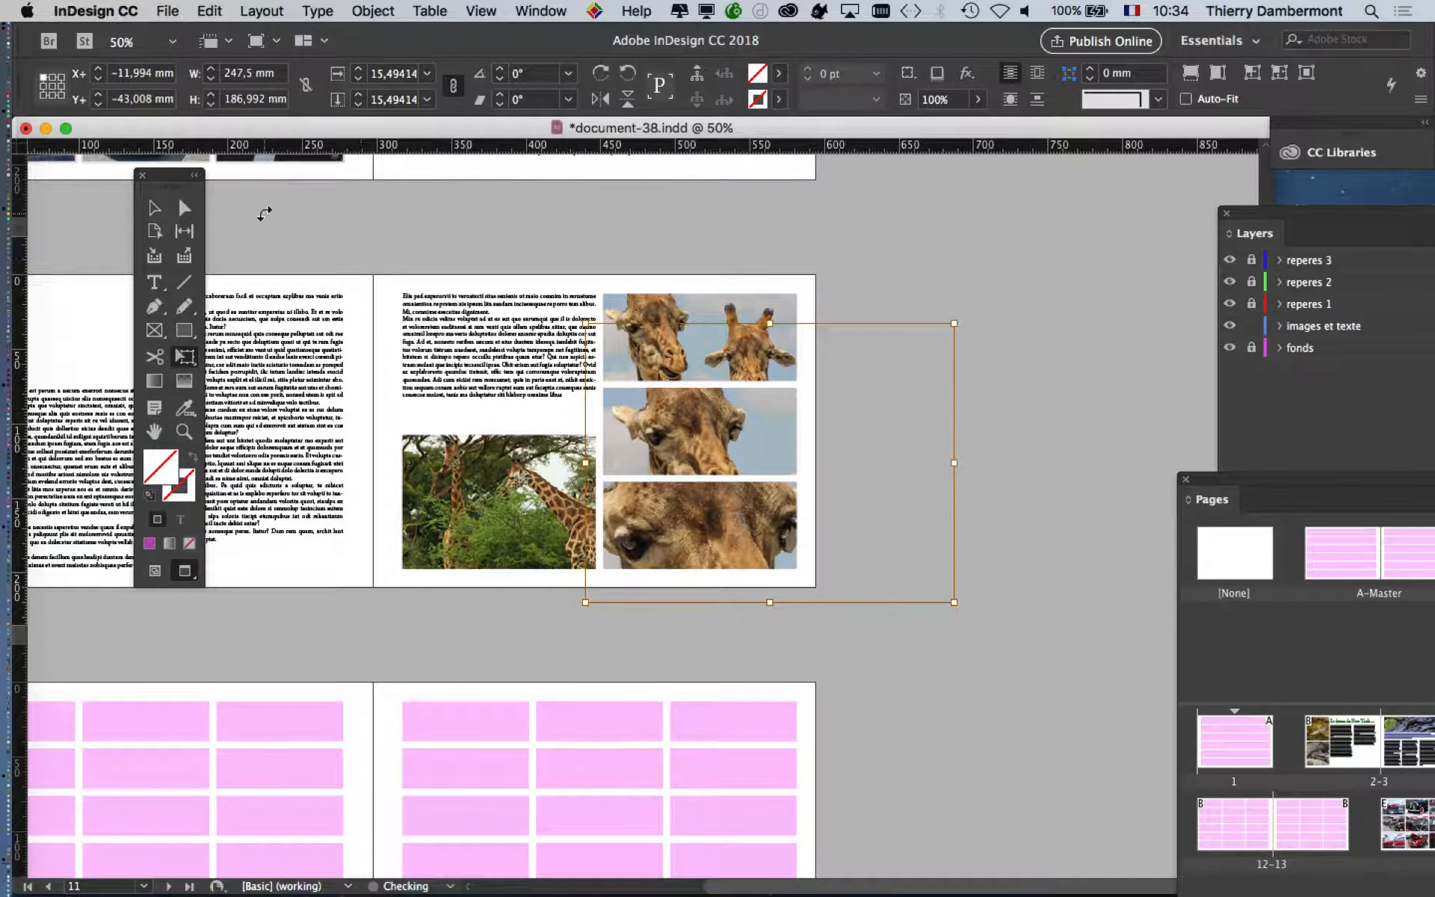
# - Deselect the middle image and examine the three giraffe crops at a larger zoom
pyautogui.click(154, 208)
pyautogui.click(472, 407)
pyautogui.press('super+equal')
pyautogui.press('super+equal')
pyautogui.press('super+equal')
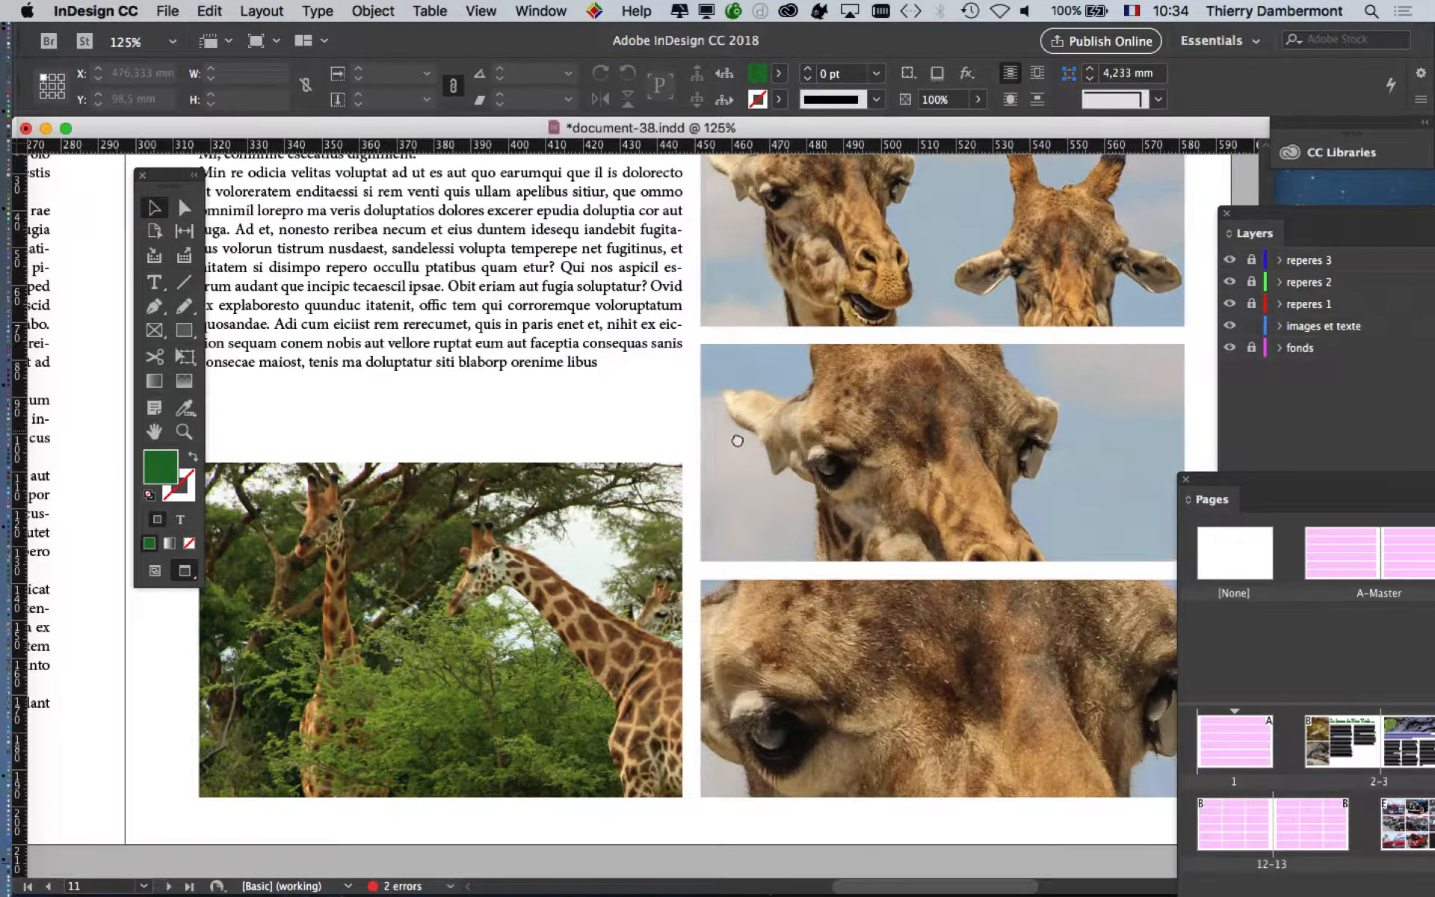
pyautogui.moveTo(738, 439); pyautogui.dragTo(483, 443)
pyautogui.click(654, 456)
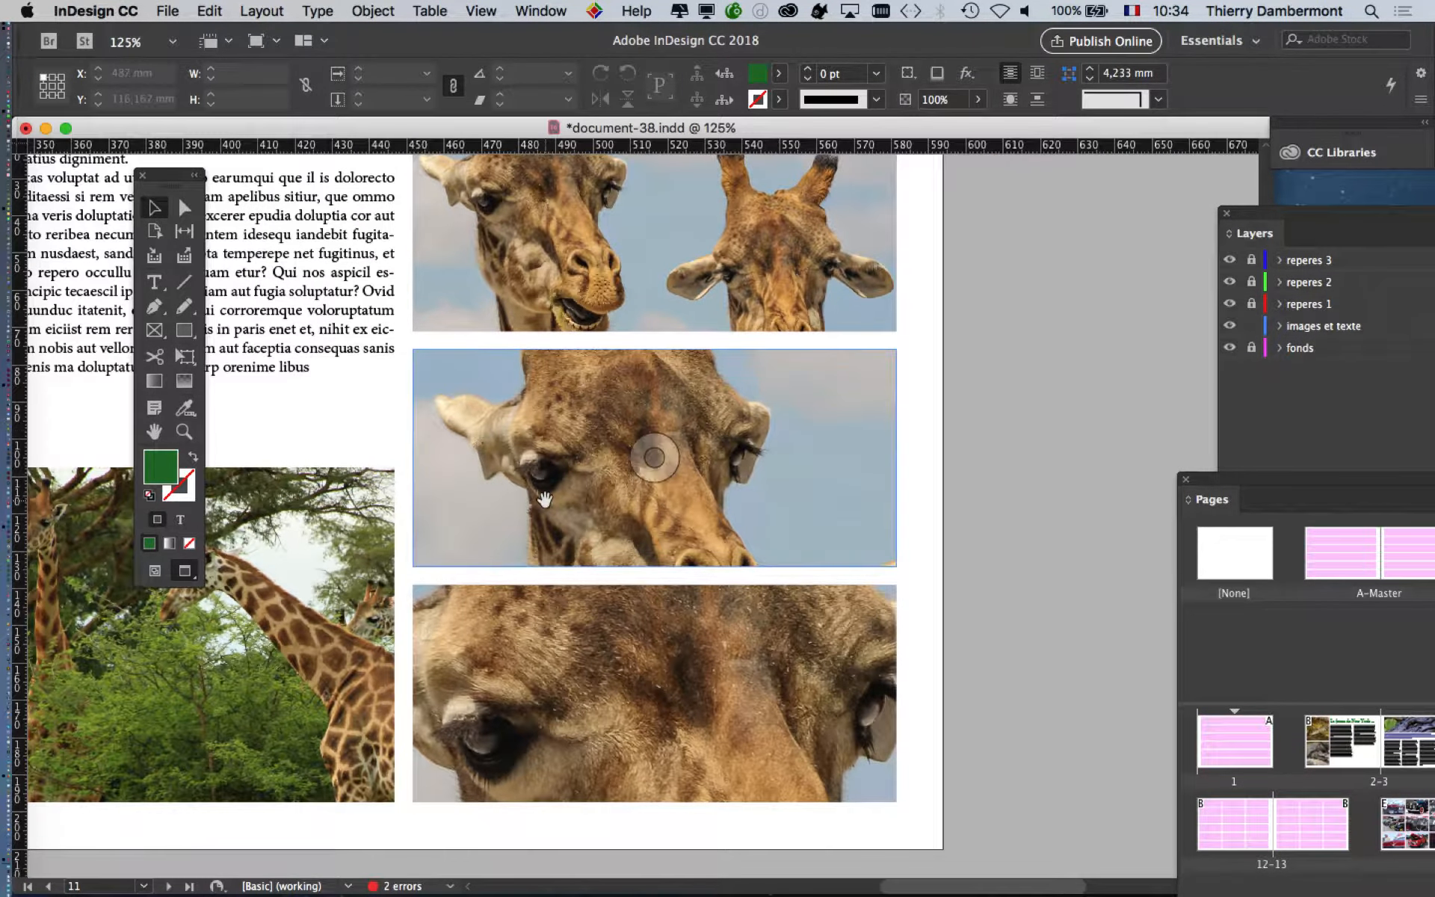
pyautogui.press('super+minus')
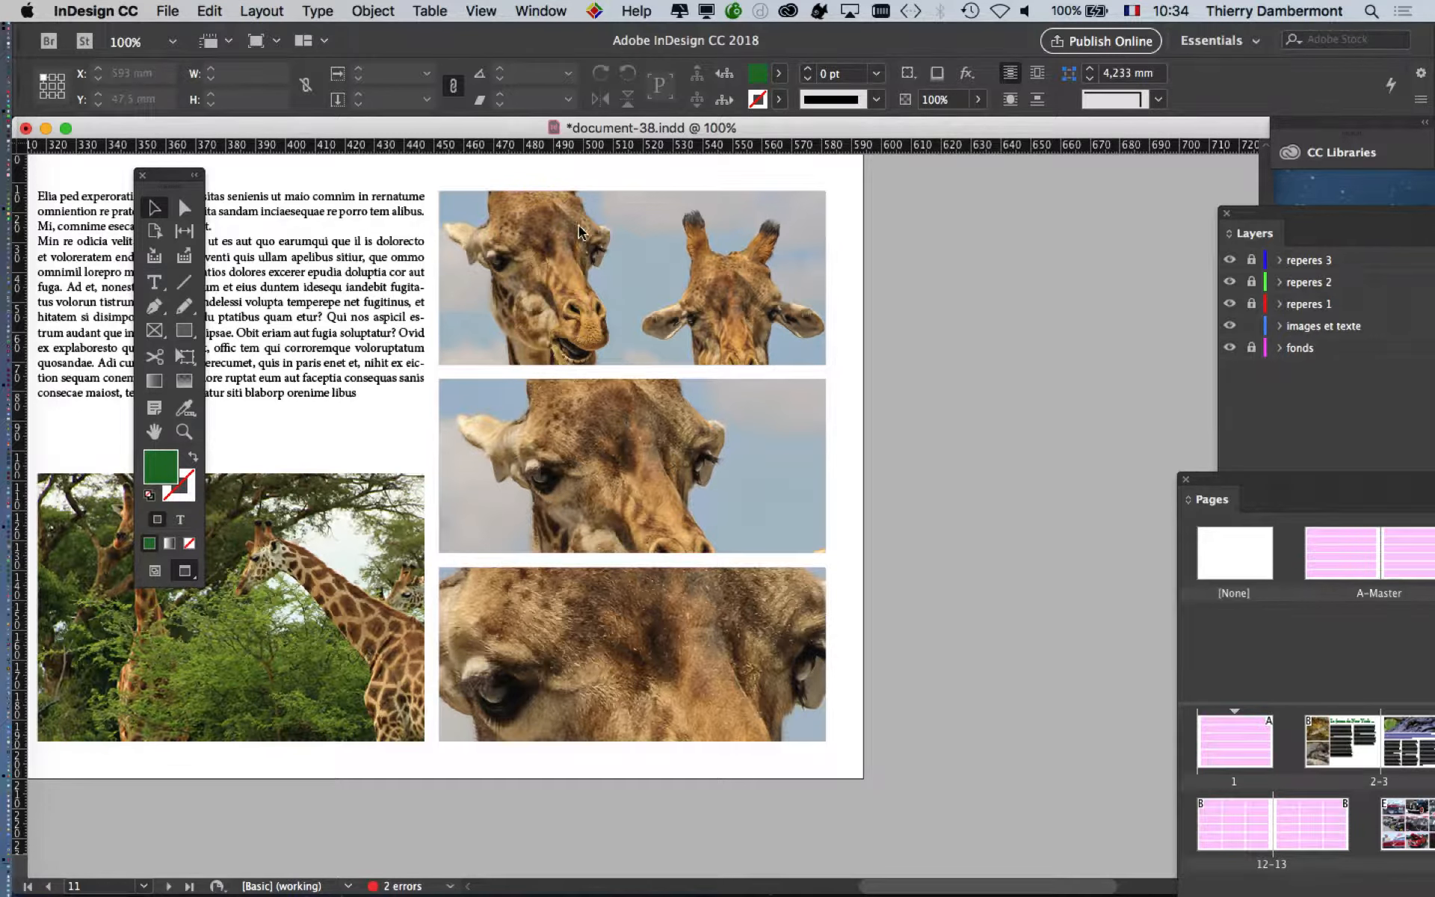
# - Show the document's links list beside the giraffe images and move the tools away from the page edge
pyautogui.click(540, 10)
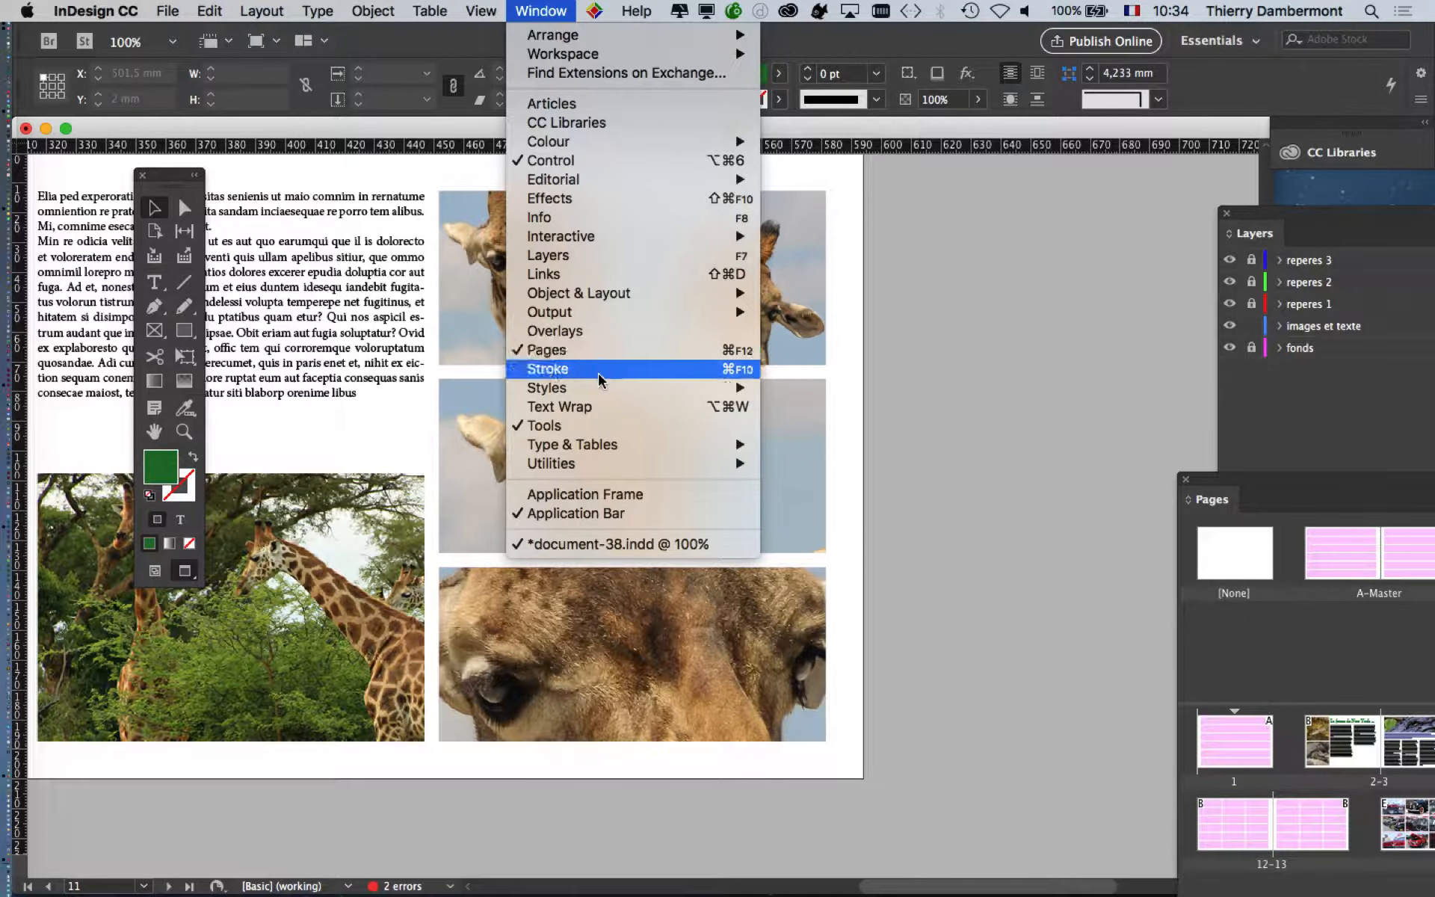
pyautogui.click(607, 274)
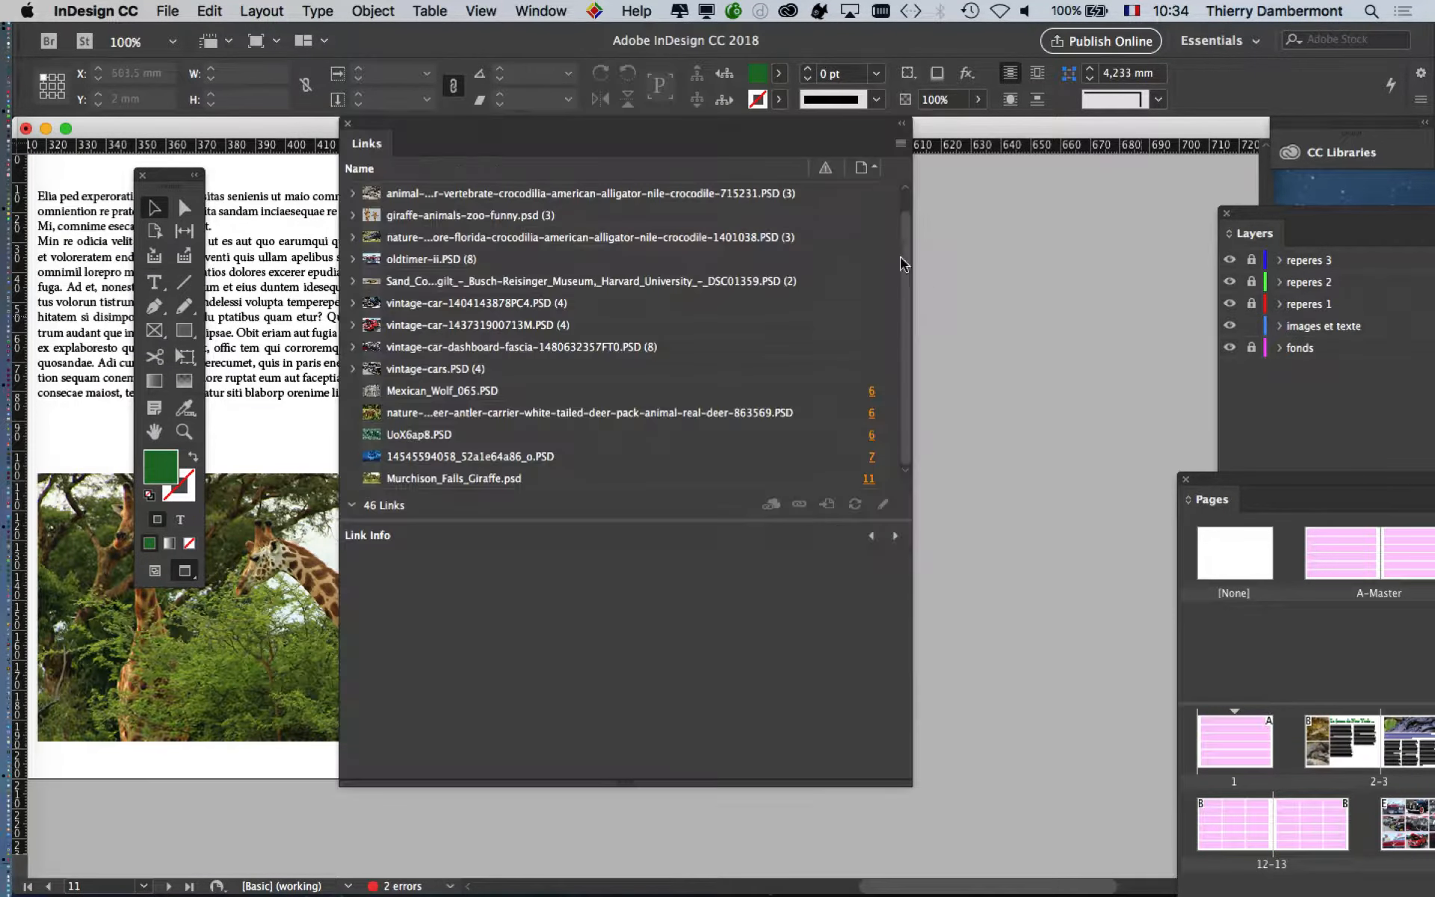
pyautogui.moveTo(549, 125); pyautogui.dragTo(1051, 161)
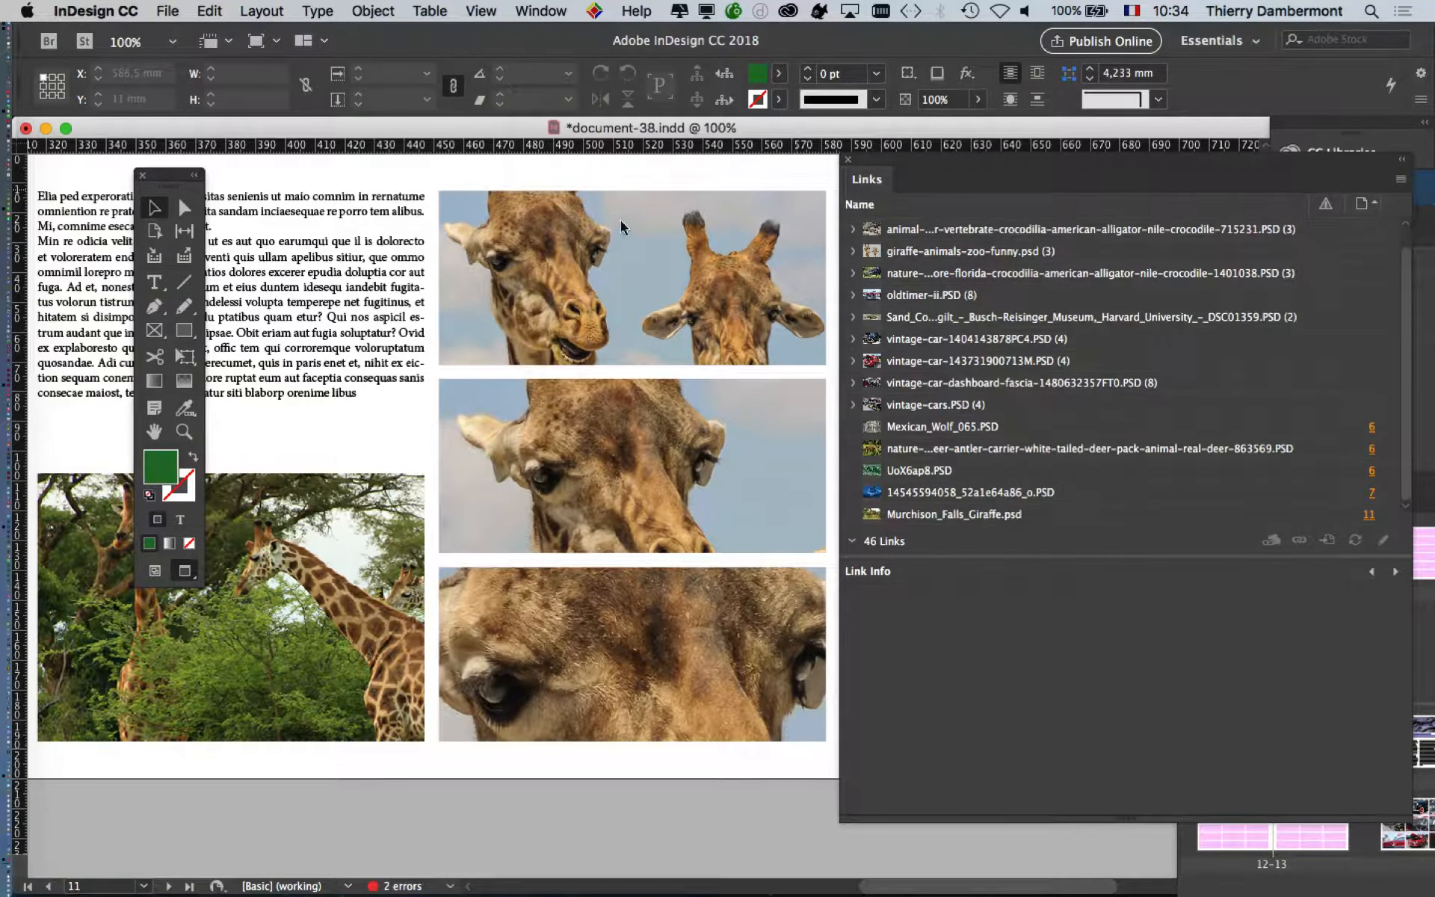
pyautogui.moveTo(182, 184); pyautogui.dragTo(407, 178)
# - Select the top, middle and bottom giraffe images in turn and check the Effective PPI of each in the link information
pyautogui.click(1202, 381)
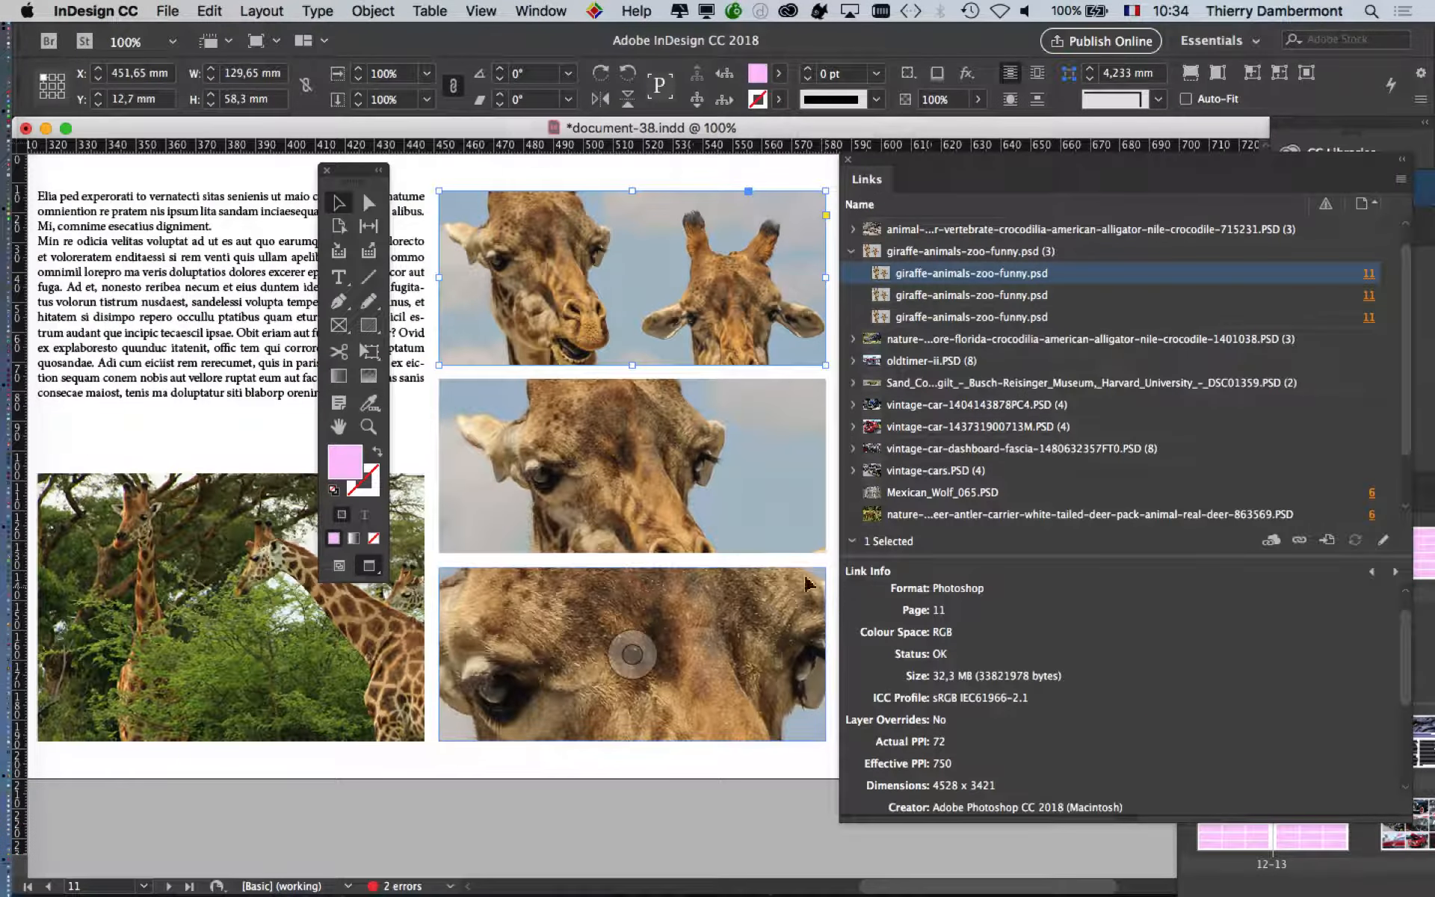
pyautogui.click(770, 518)
pyautogui.scroll(-1, 1039, 757)
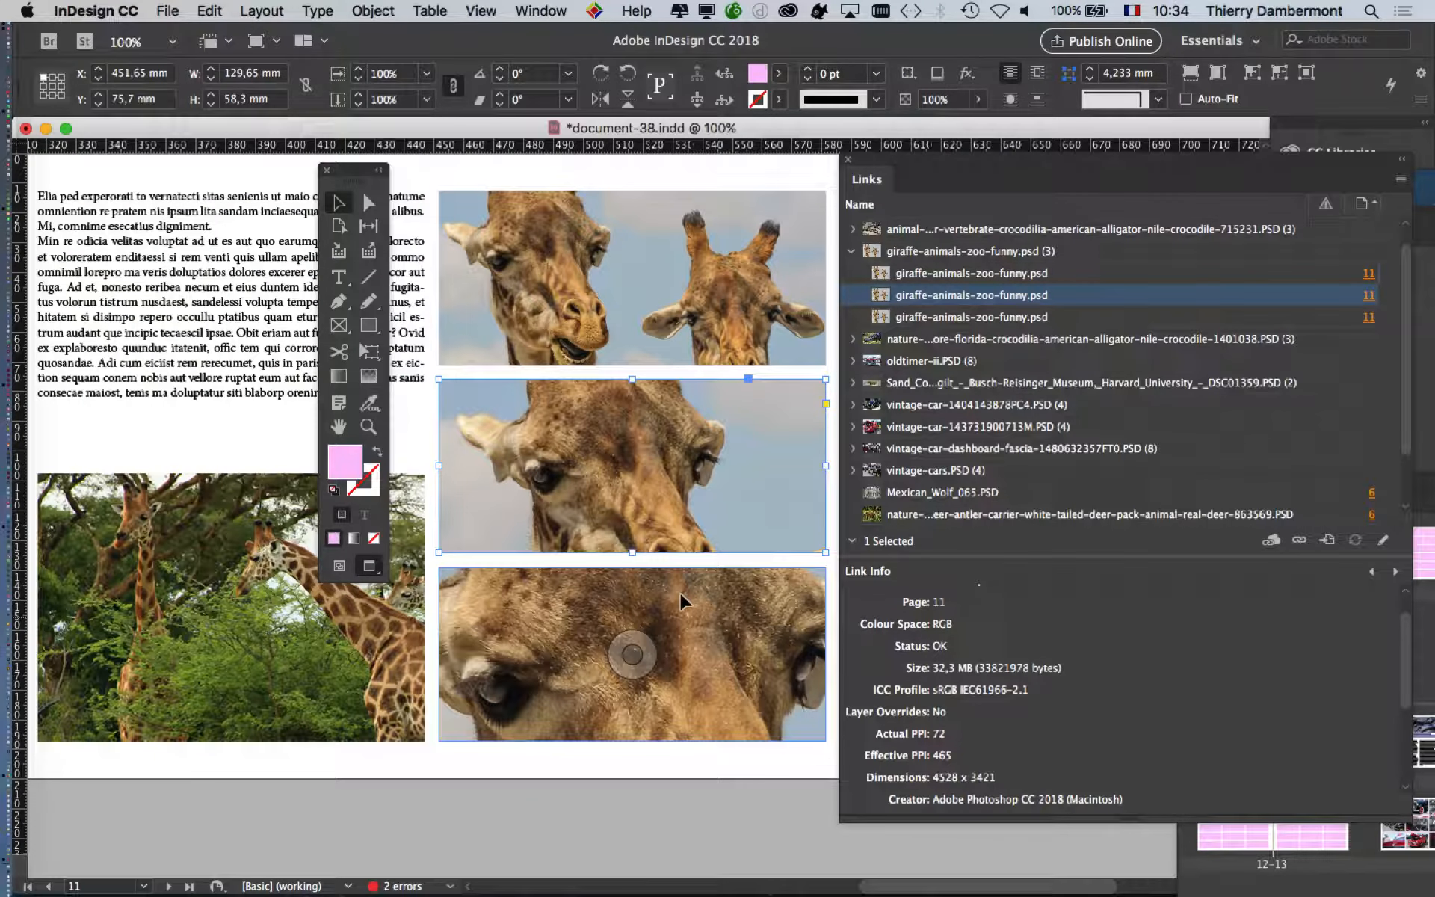
pyautogui.click(680, 602)
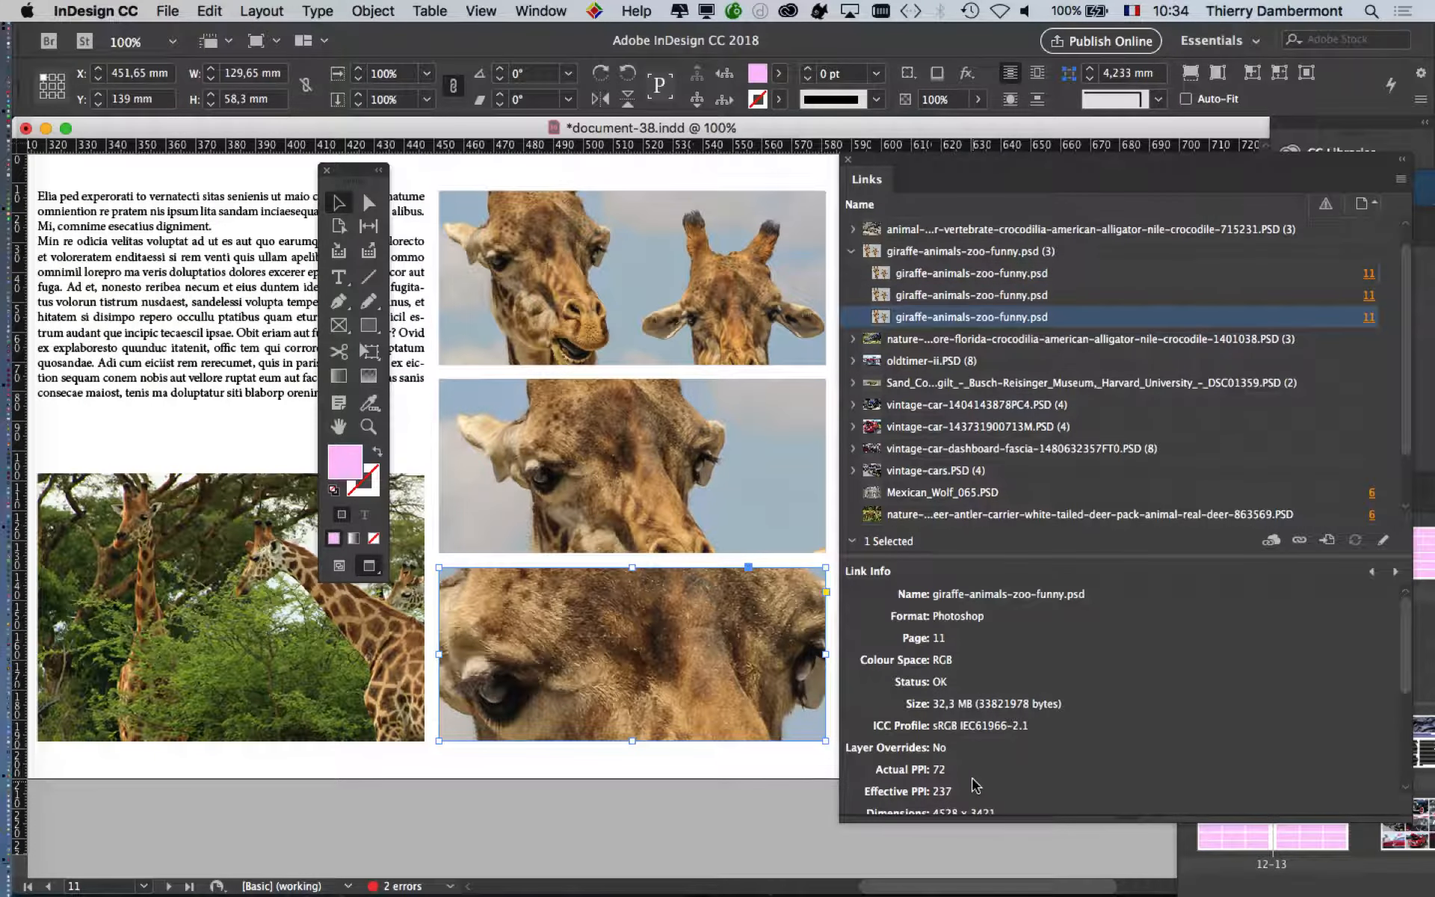
pyautogui.scroll(-1, 972, 785)
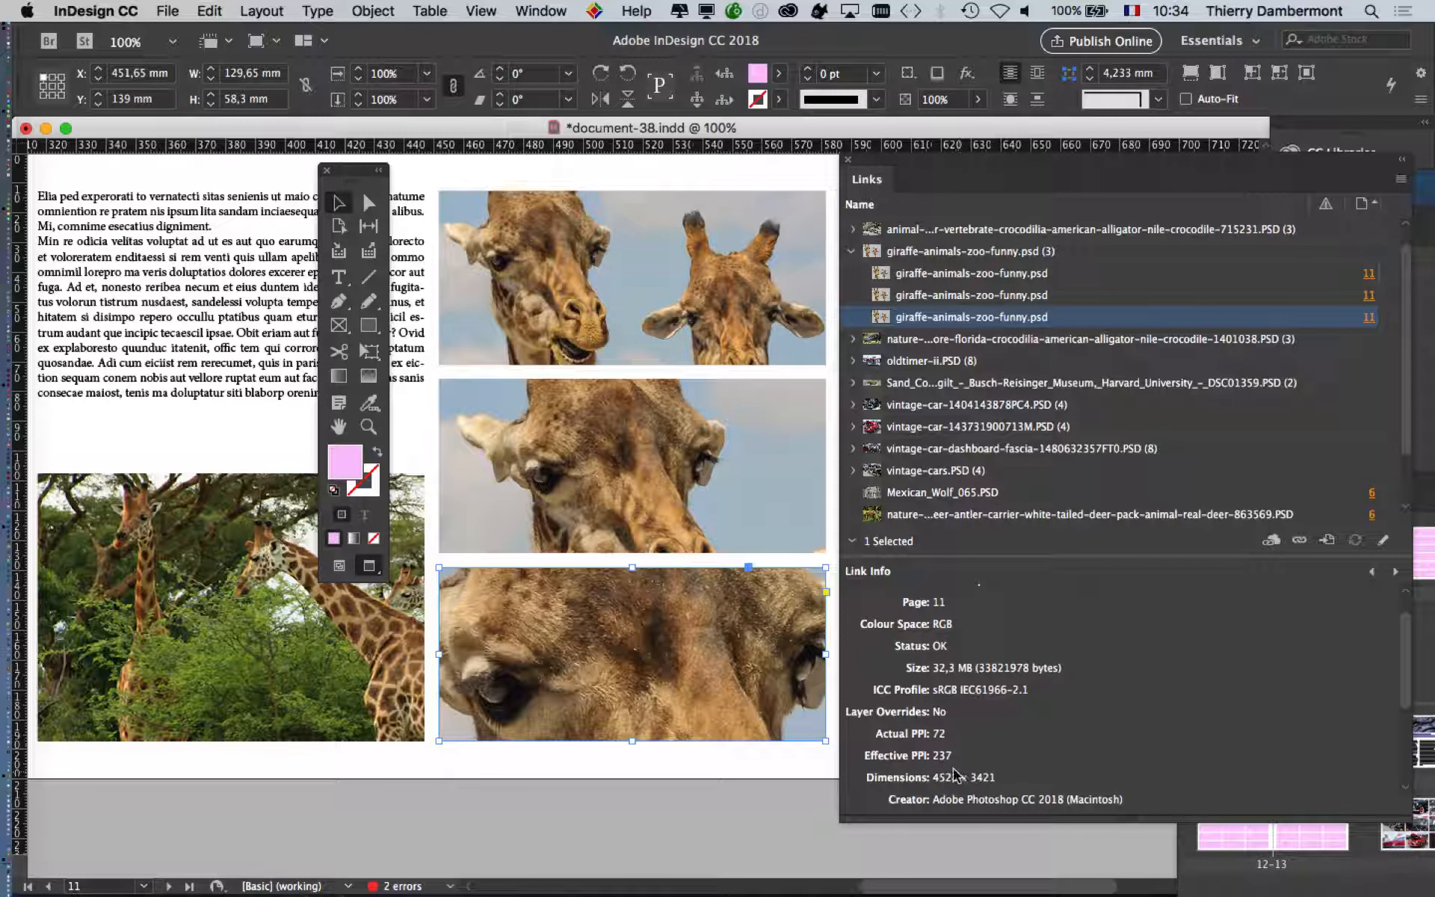
# - Close the links list, deselect the bottom frame and view the finished page at 75%
pyautogui.moveTo(879, 159); pyautogui.dragTo(1036, 183)
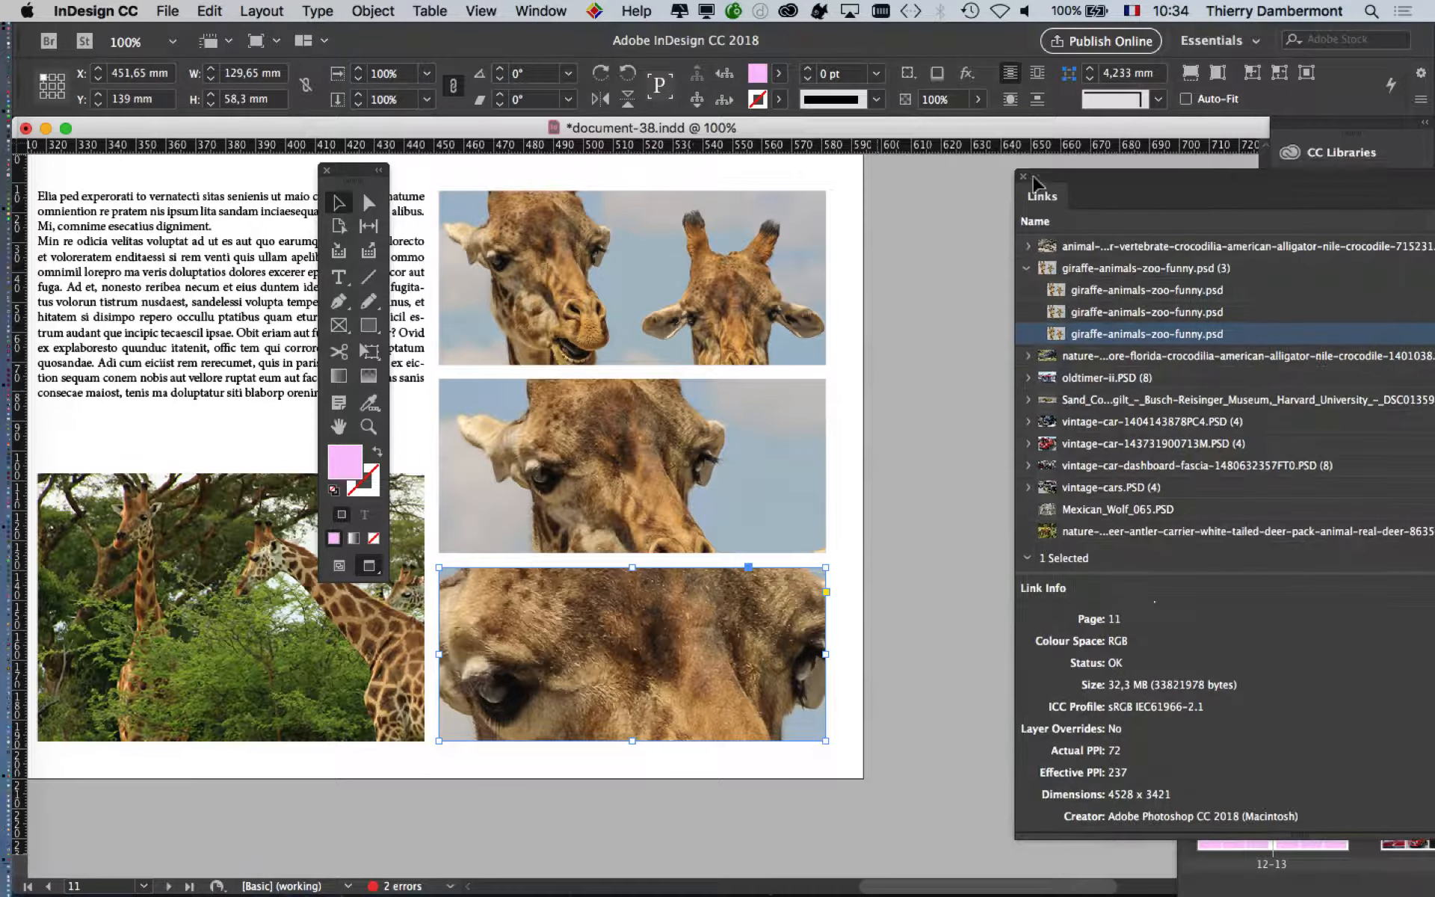
pyautogui.click(1022, 175)
pyautogui.click(926, 522)
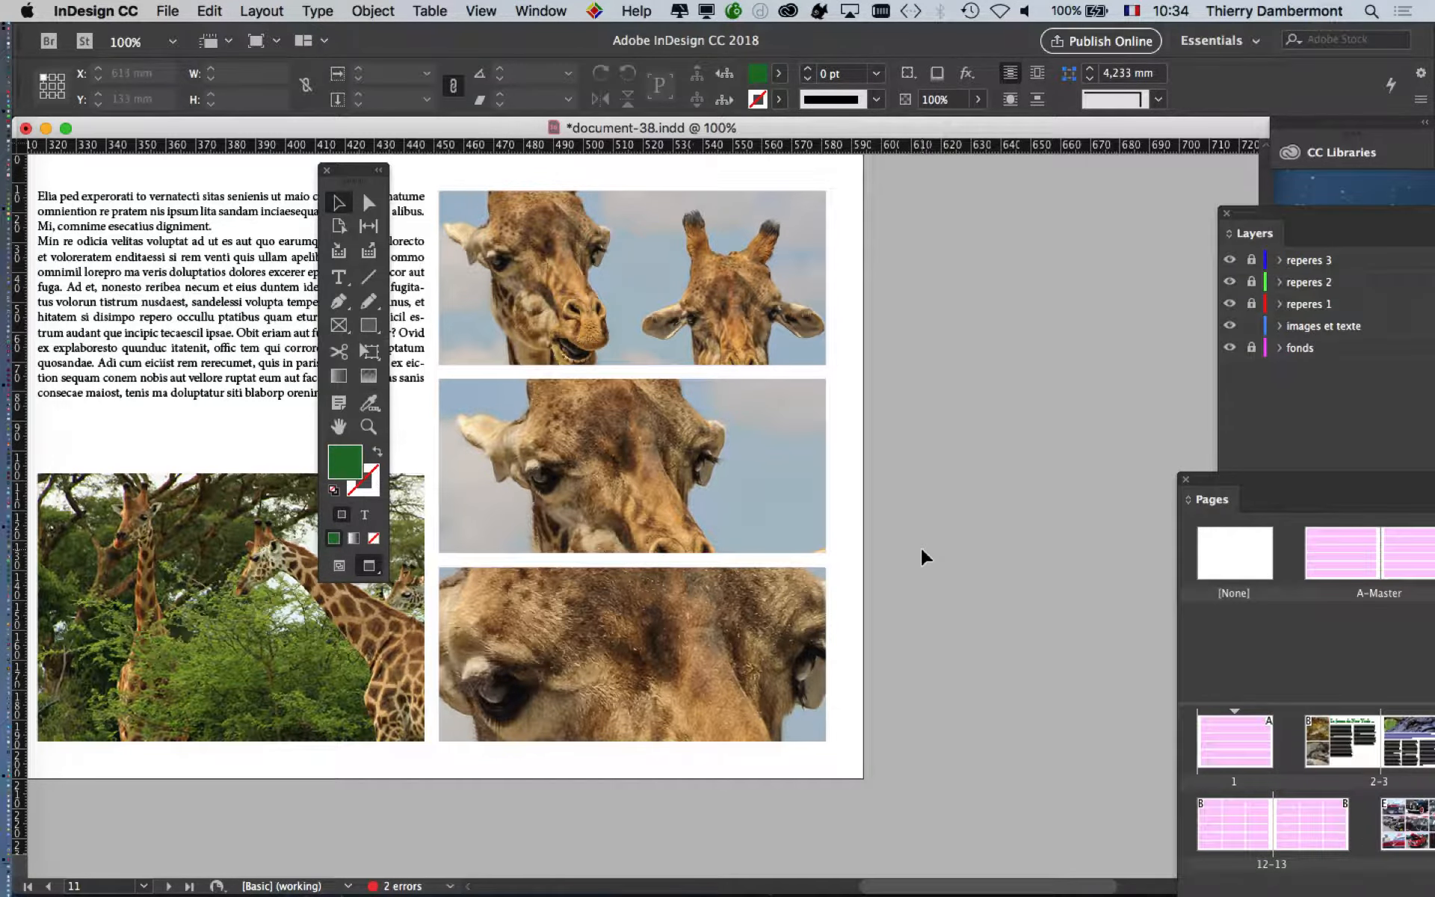
pyautogui.press('super+minus')
pyautogui.hscroll(-5, 842, 513)
pyautogui.scroll(-3, 842, 513)
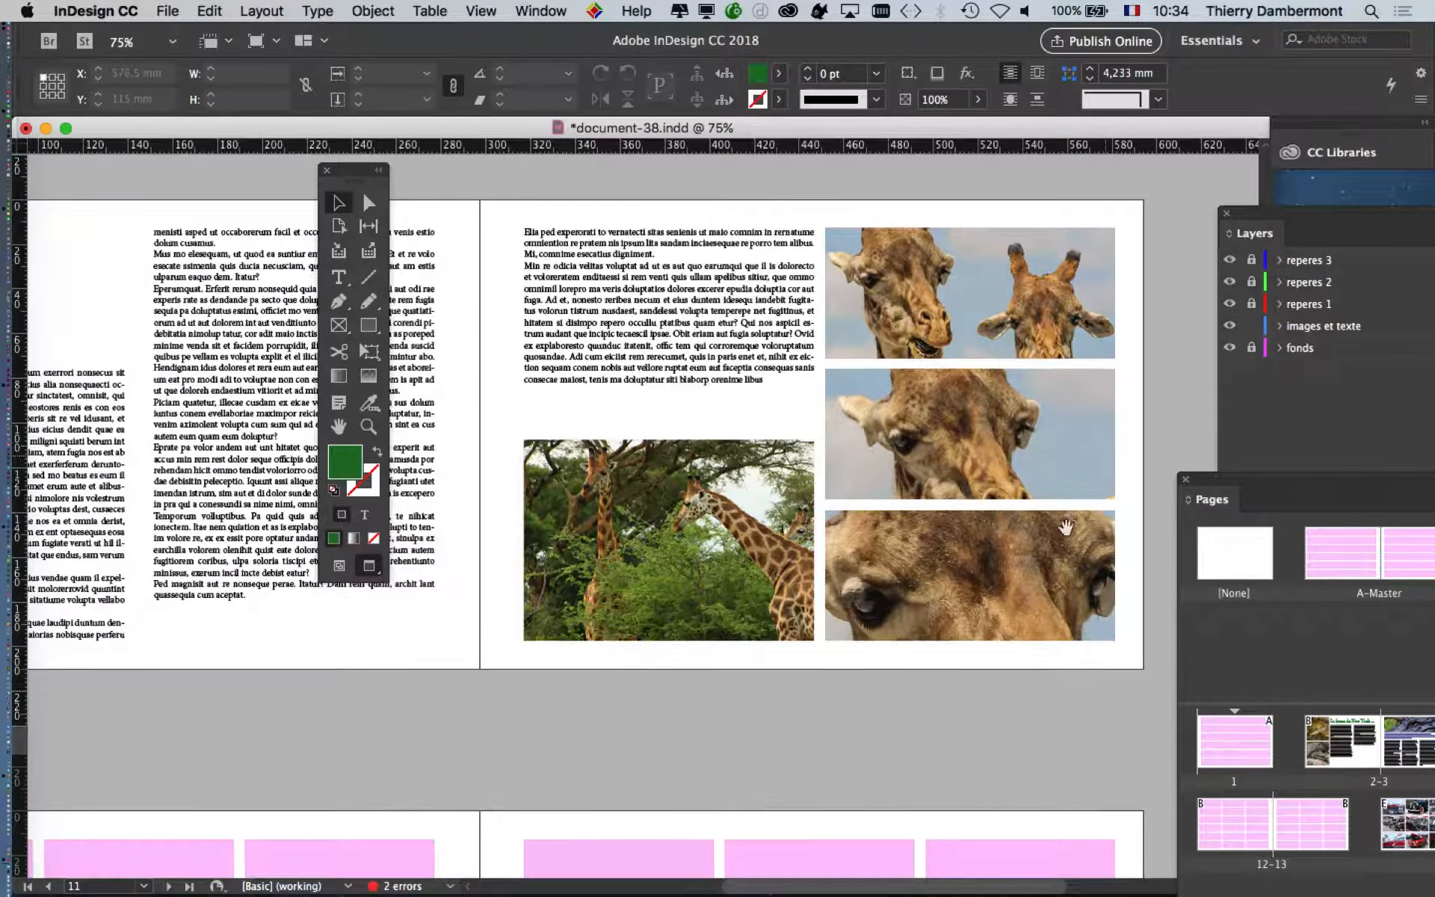